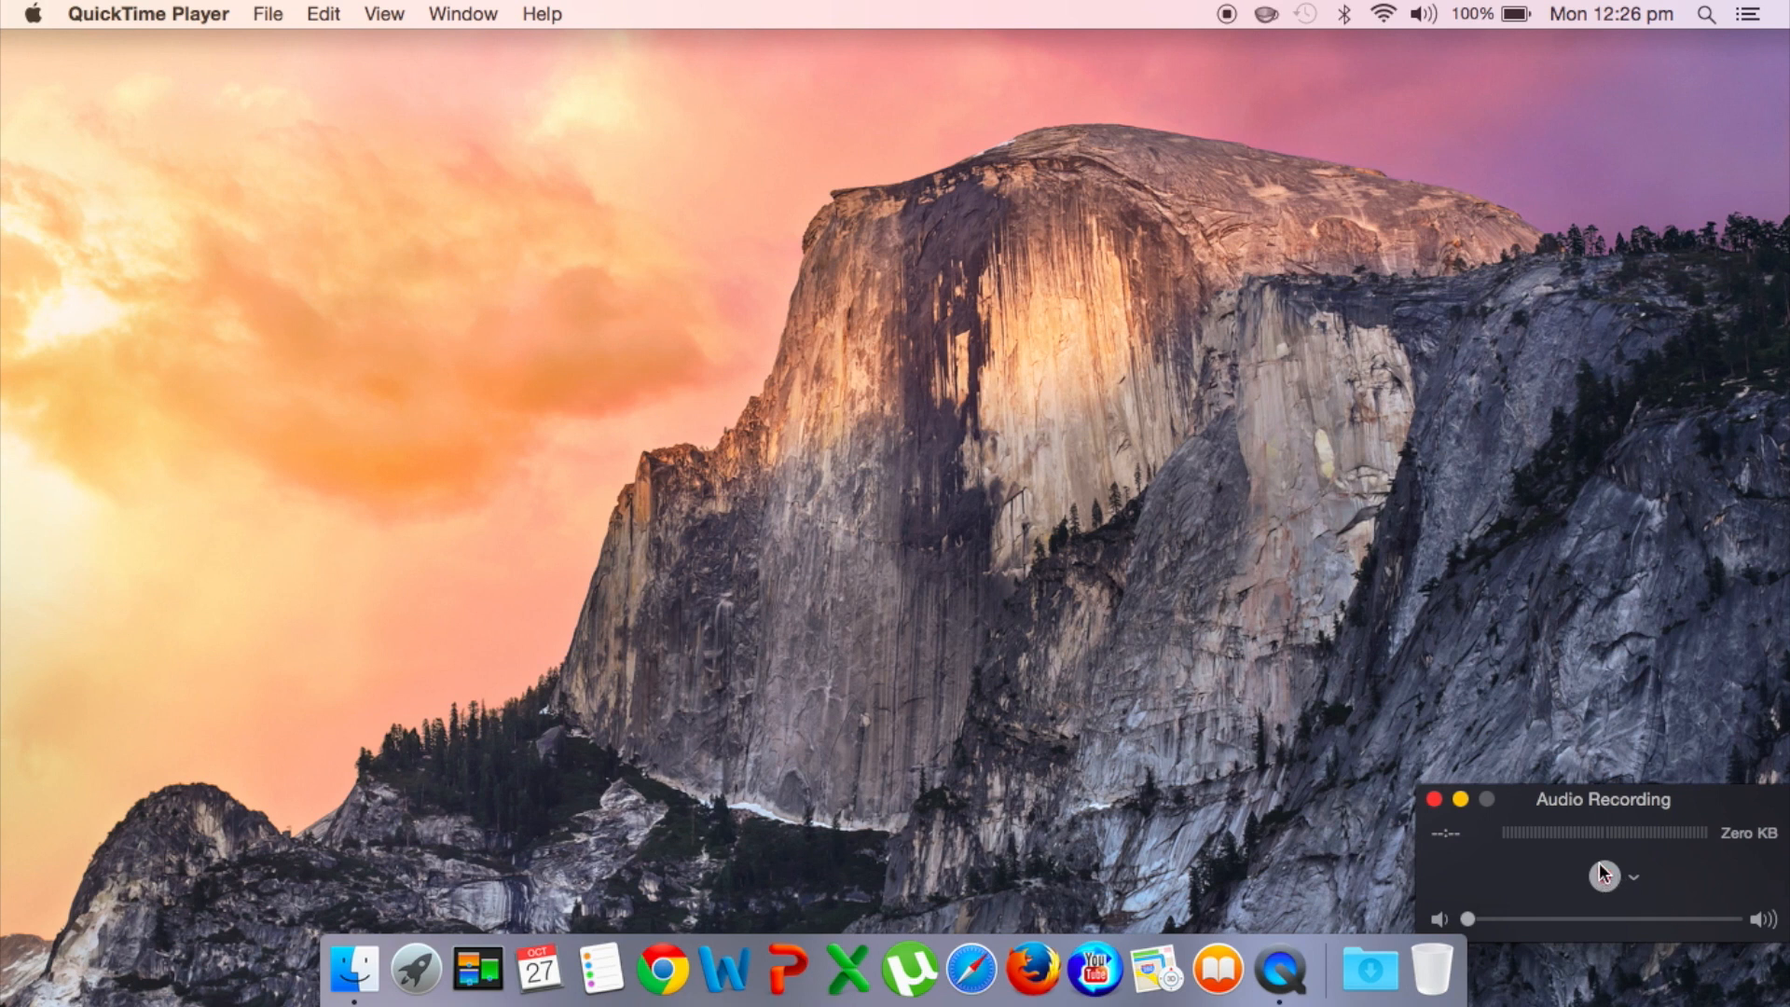
Start a QuickTime audio recording and minimize its window to clear the desktop.
left_click(1604, 878)
left_click(1464, 796)
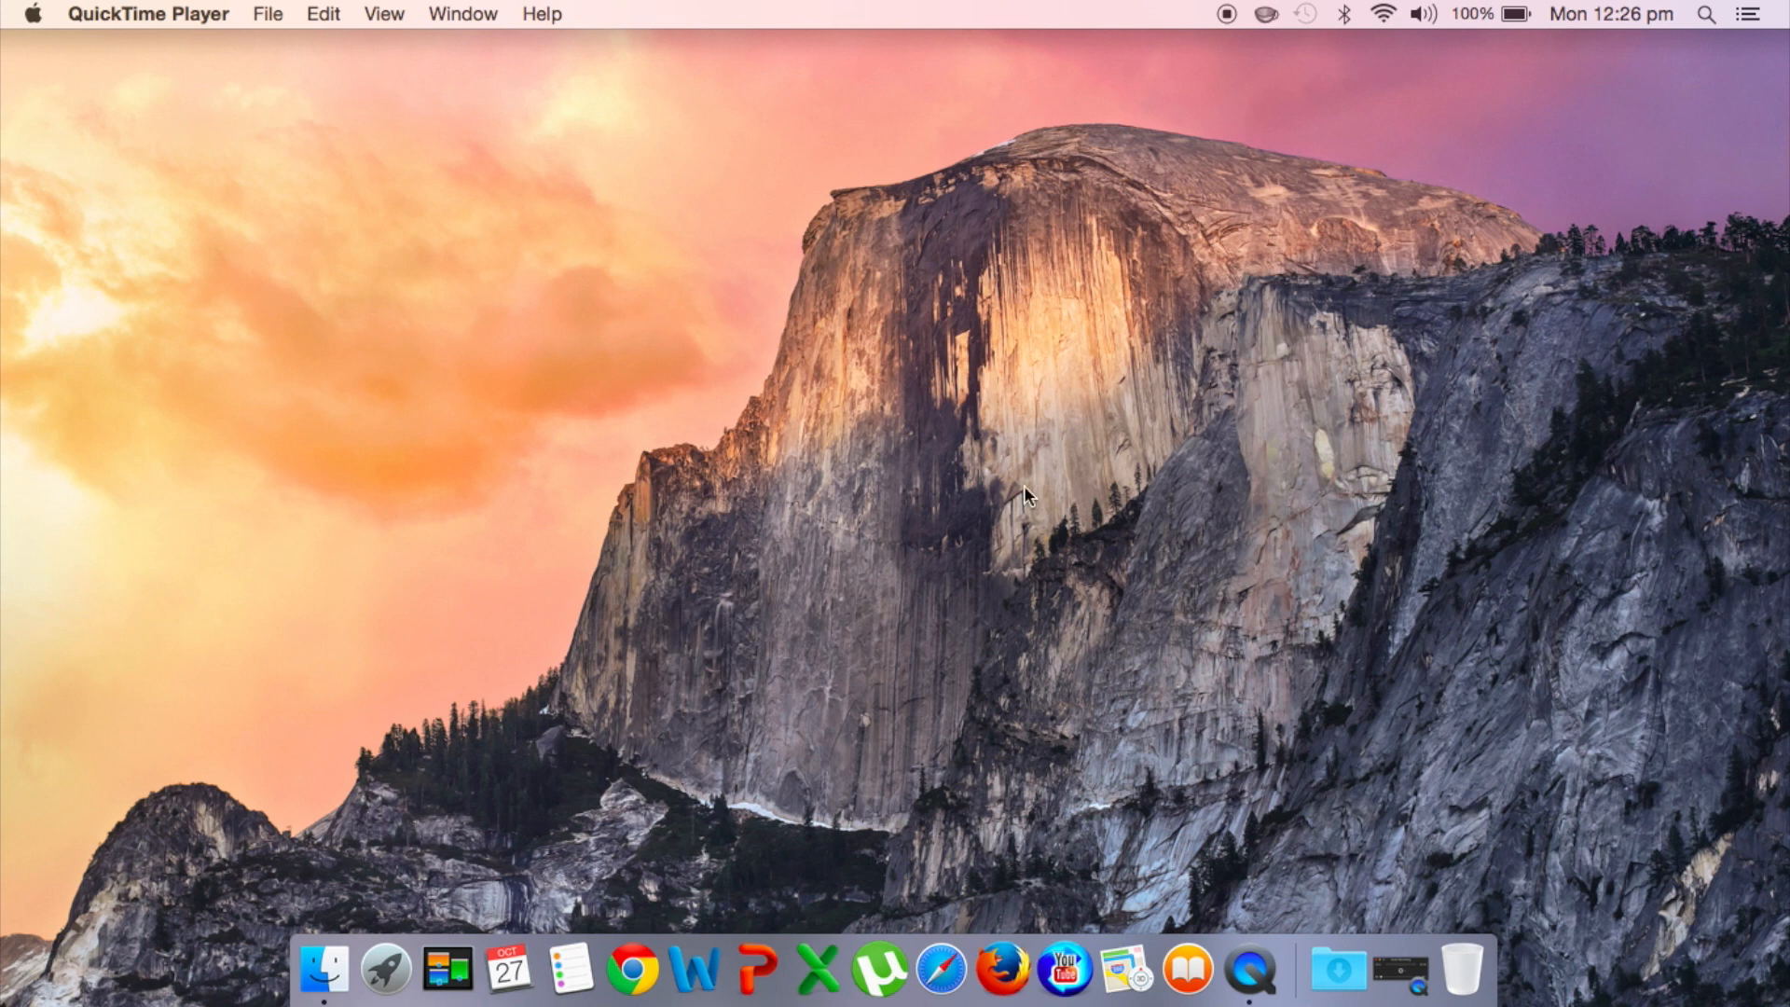
left_click(39, 22)
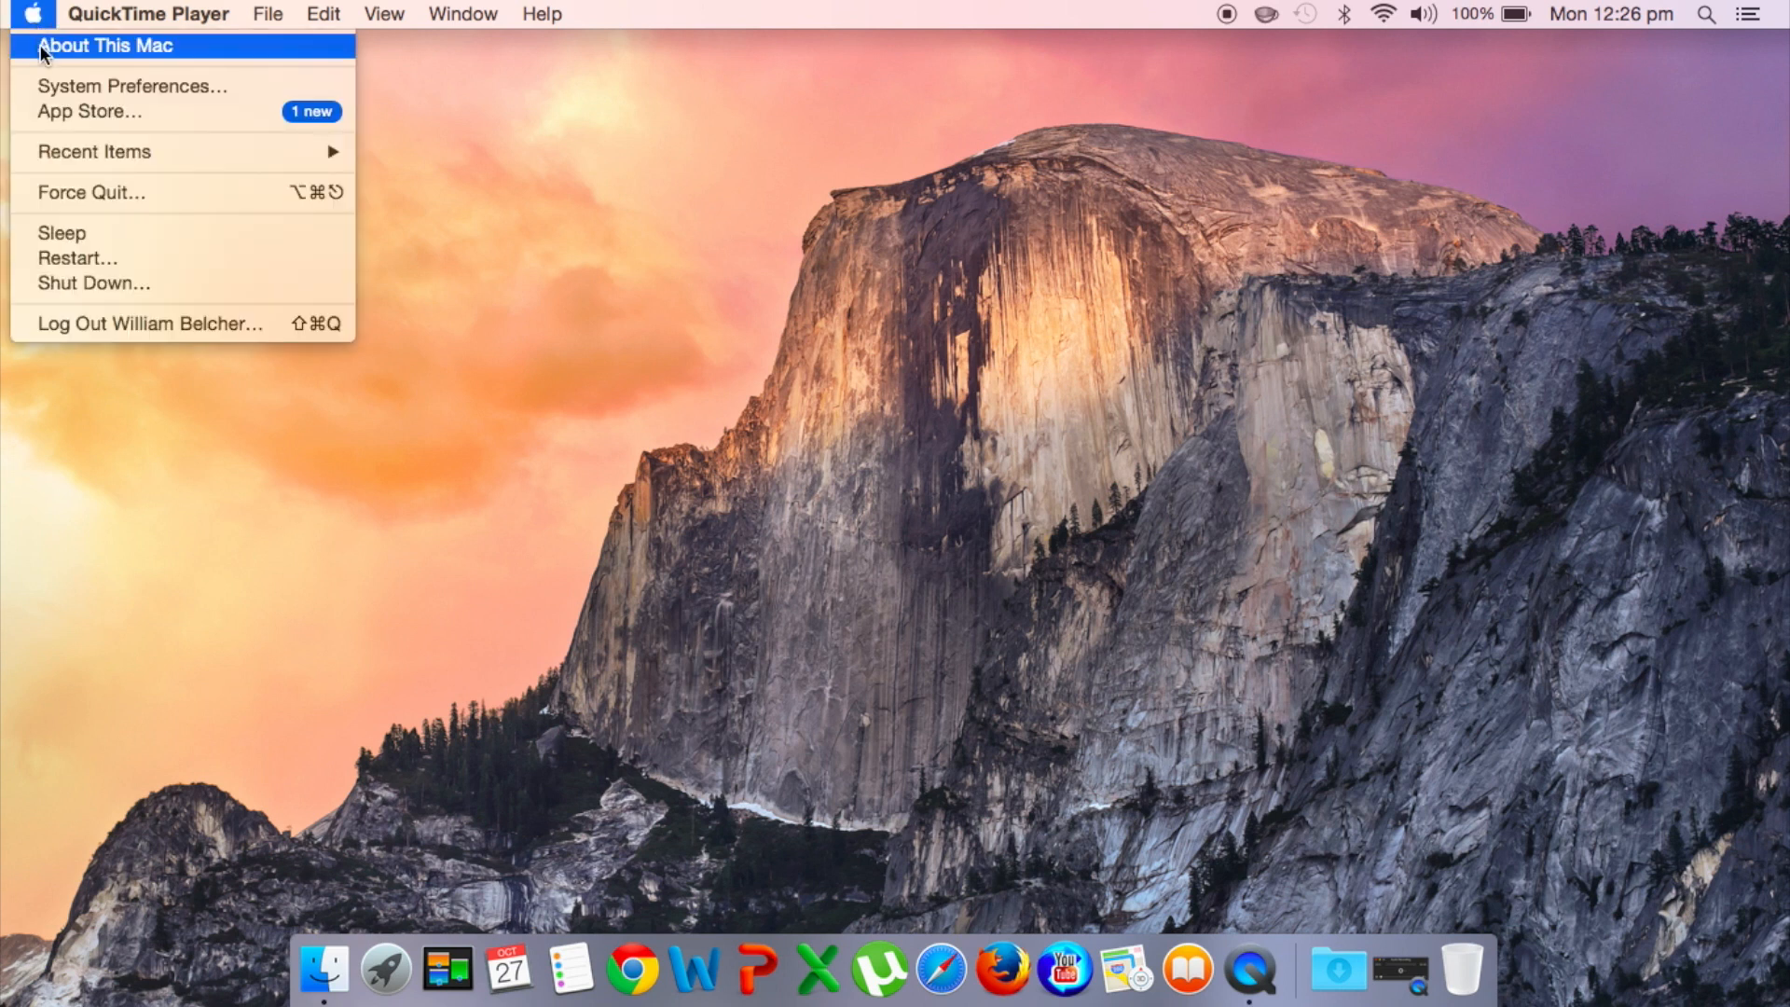
Show About This Mac and move the restored recording window out of the way.
left_click(41, 45)
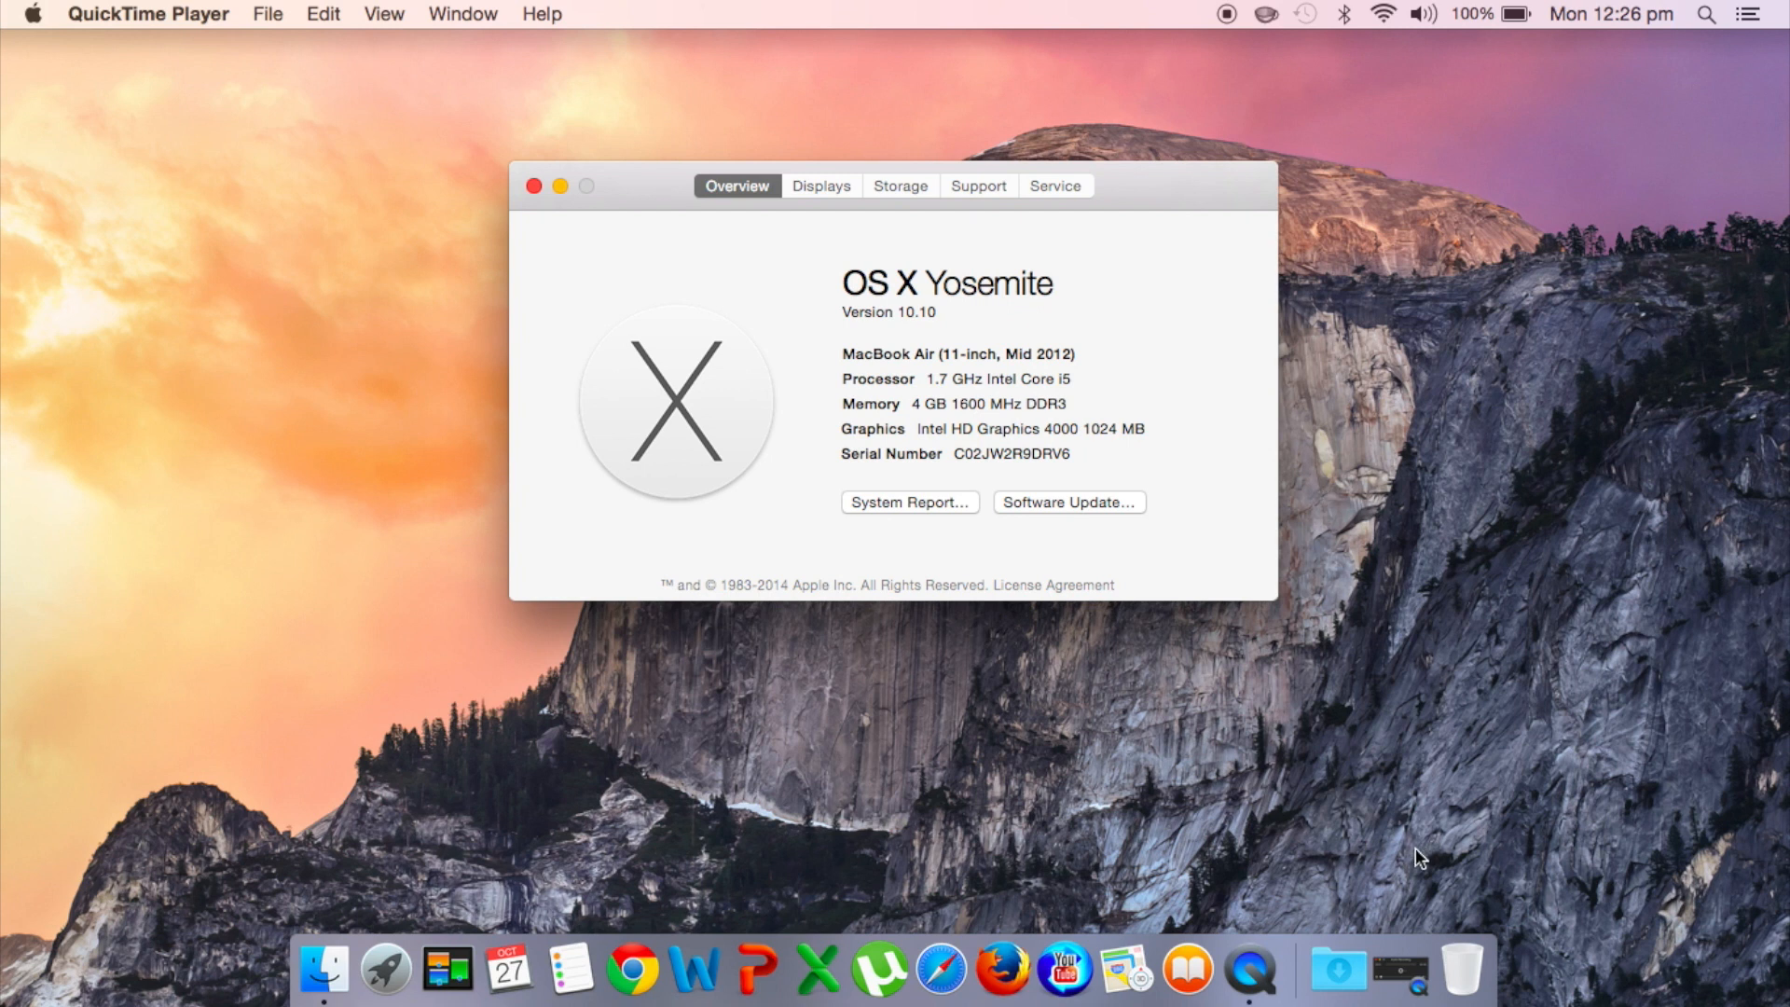
left_click(1398, 965)
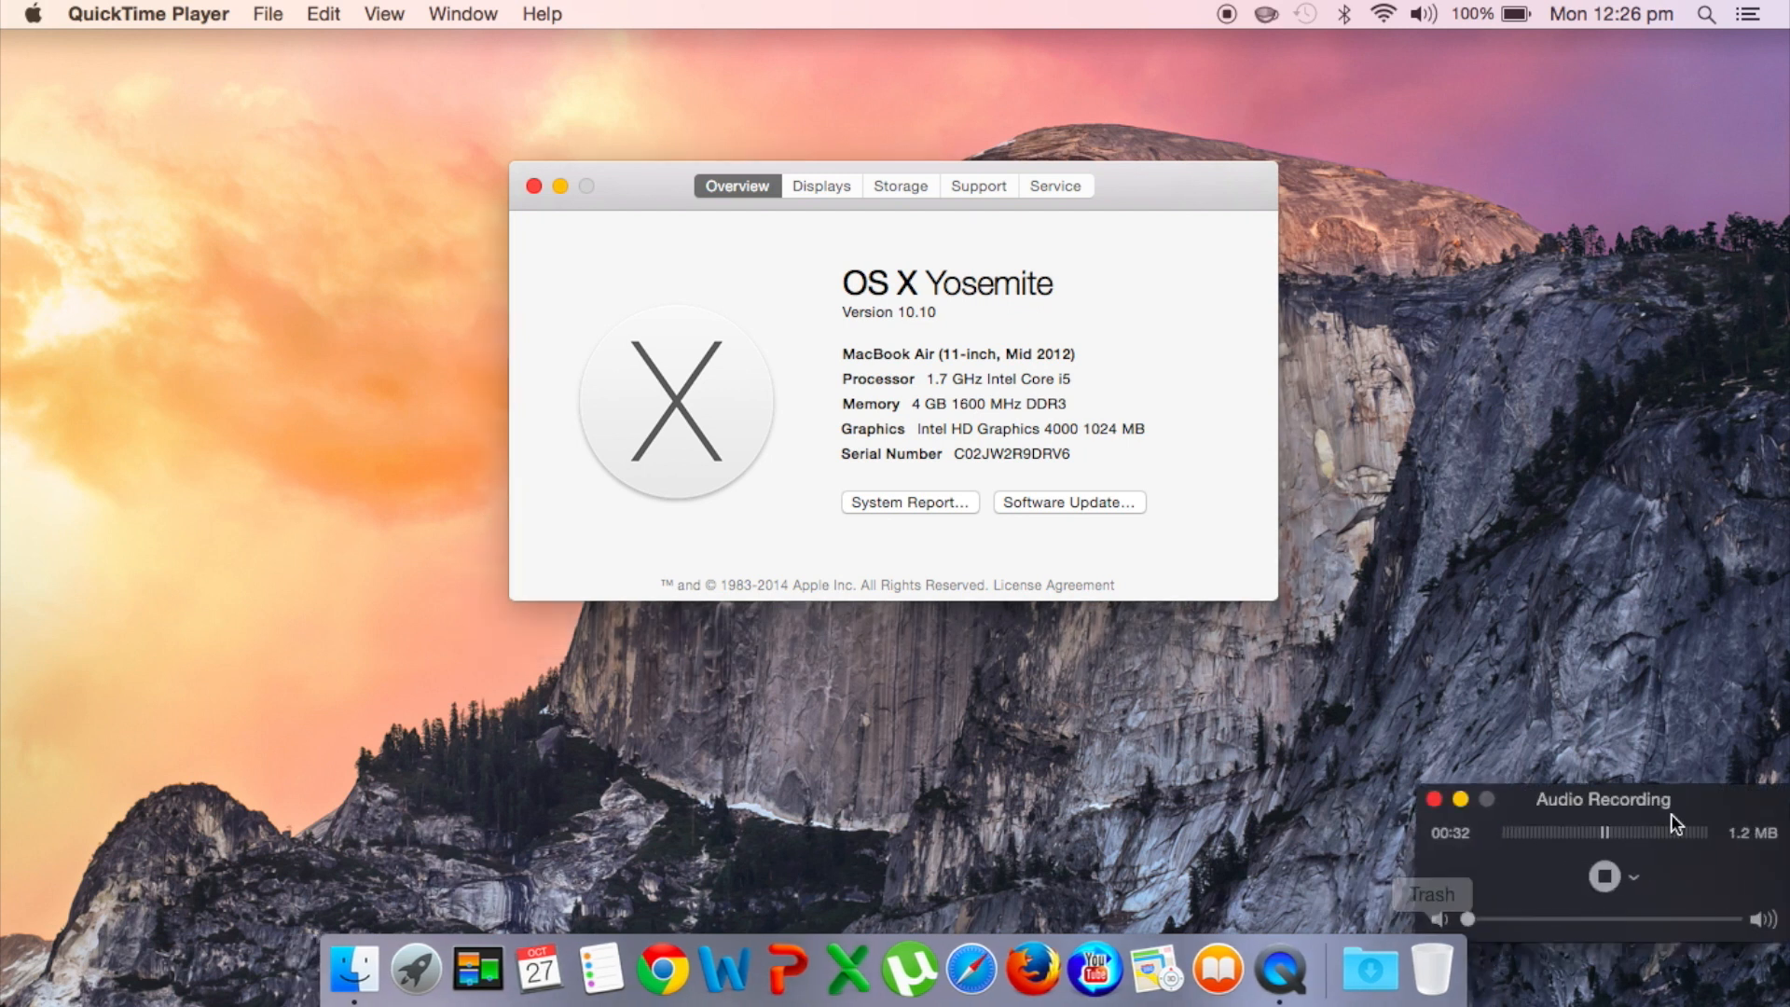
left_click_drag(1671, 812, 1720, 928)
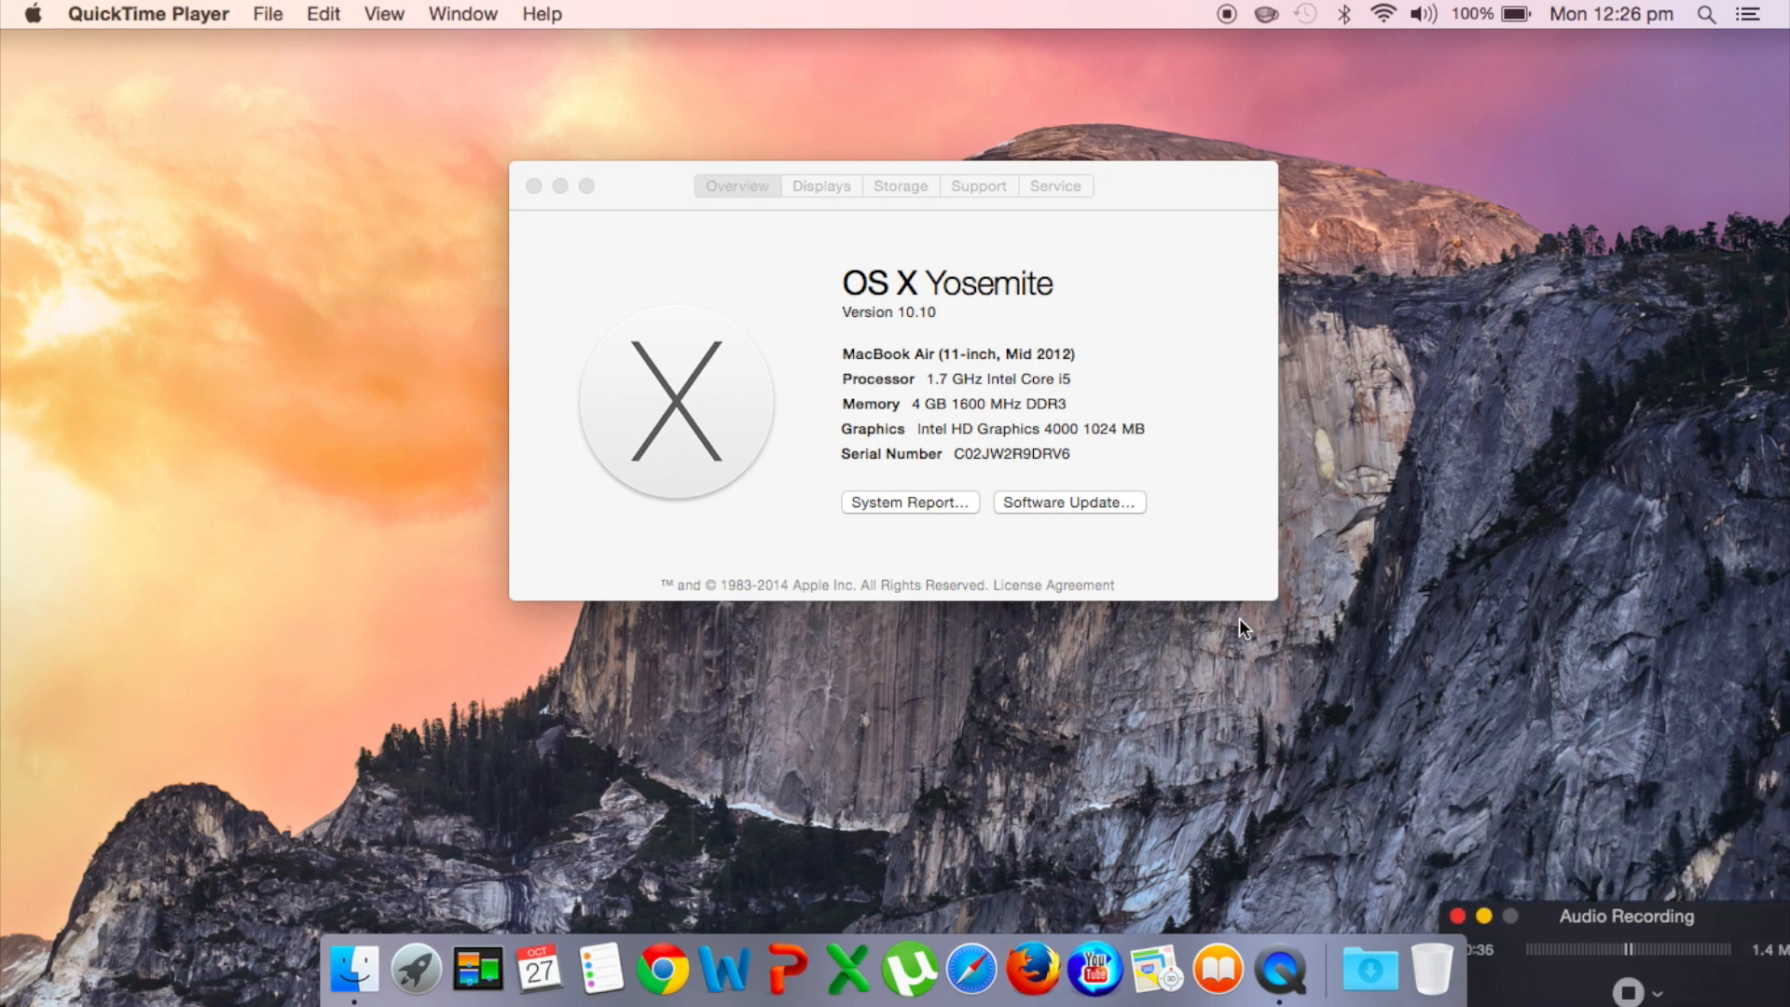
View the Displays and Storage details, close About This Mac, and bring up Finder.
left_click(826, 201)
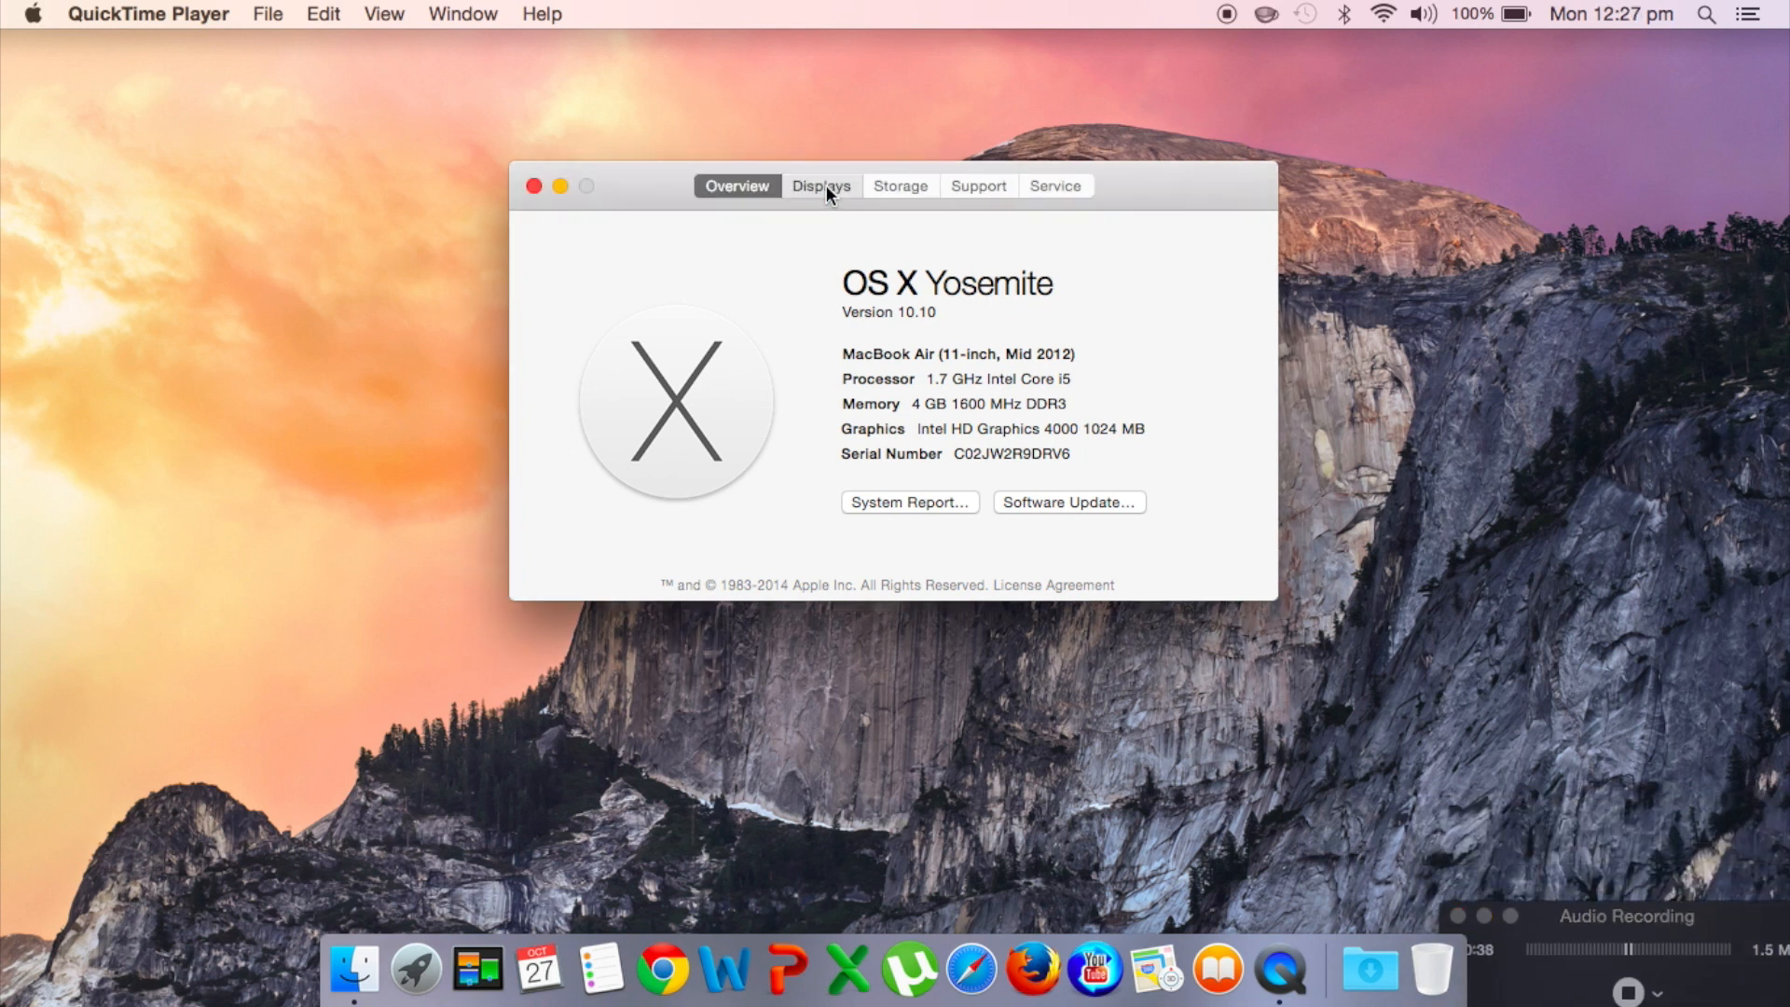
left_click(826, 189)
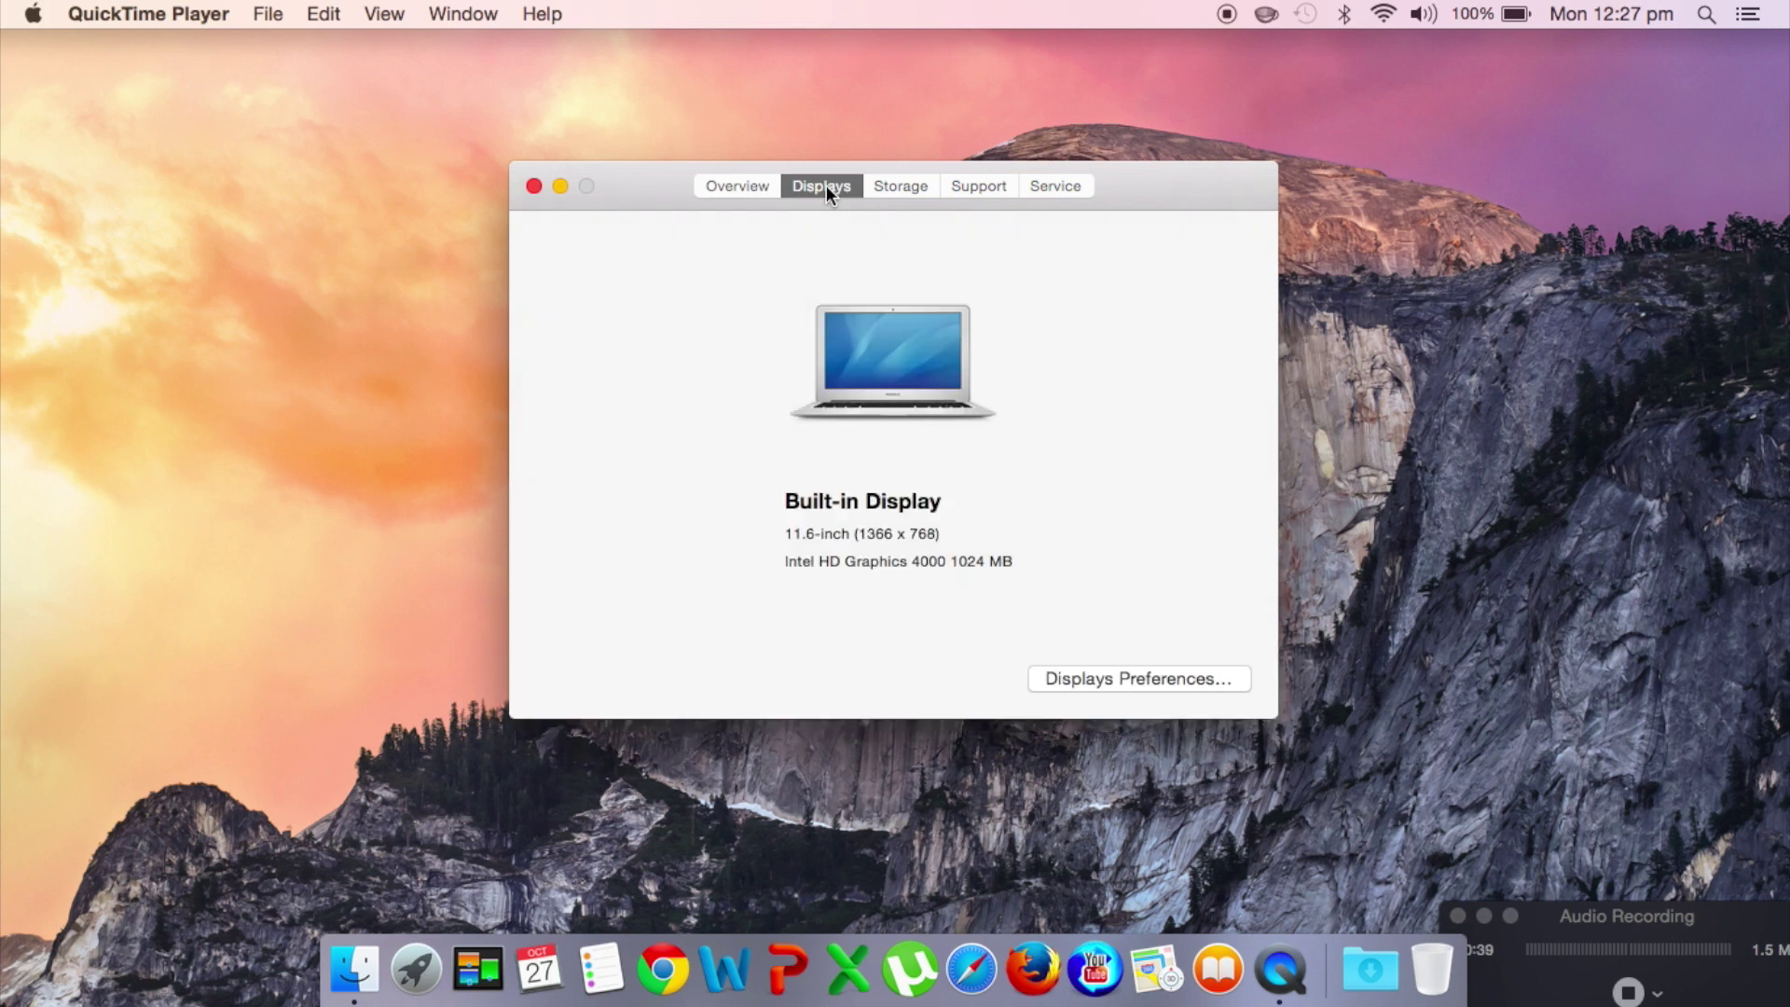
left_click(912, 192)
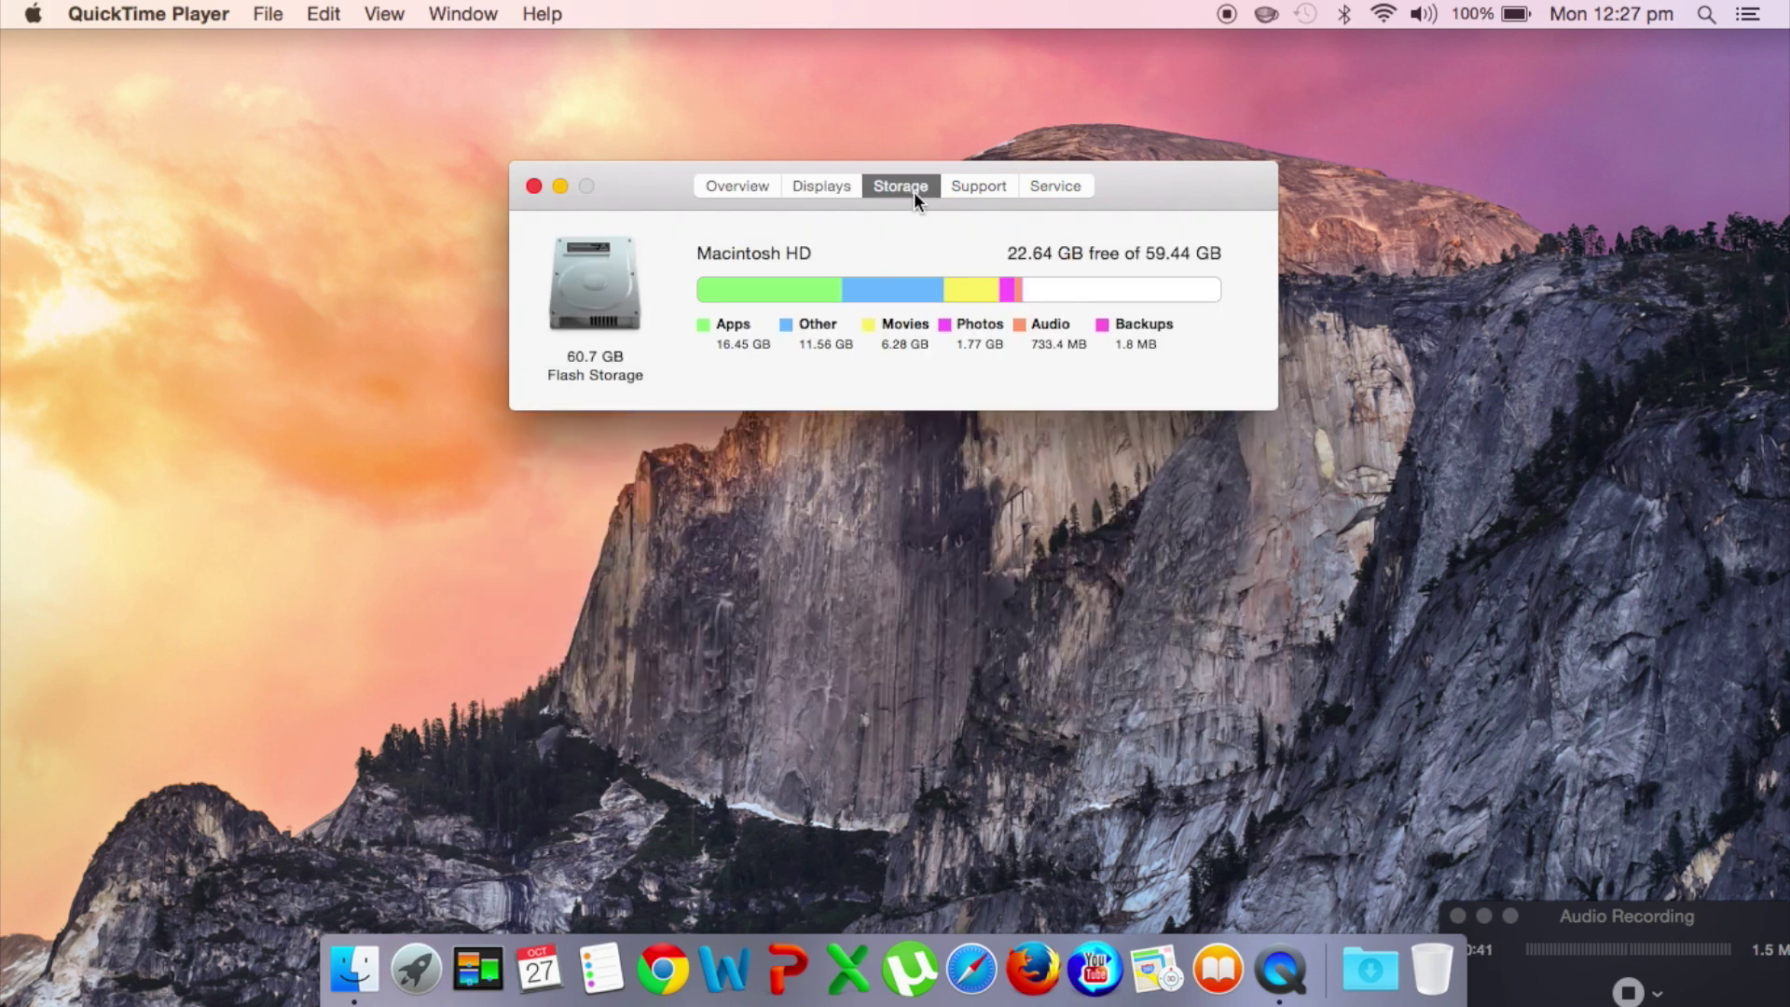
left_click(533, 187)
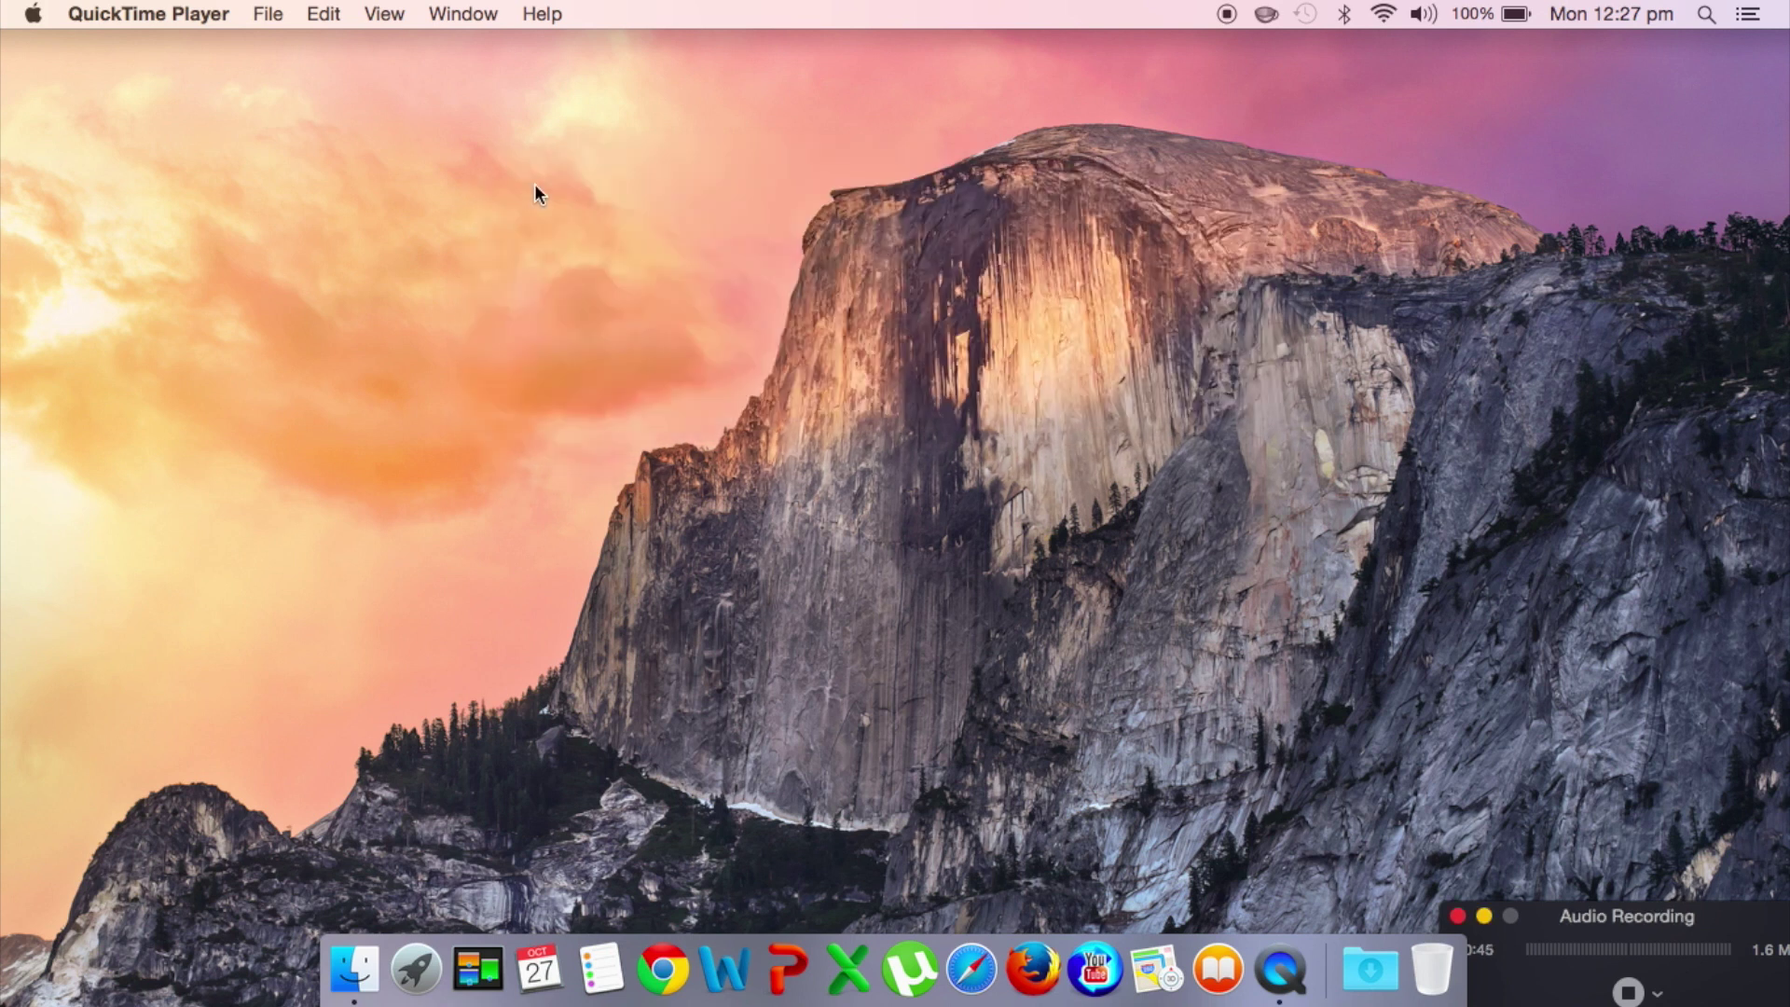
left_click(355, 968)
scroll(470, 403, "down", 3)
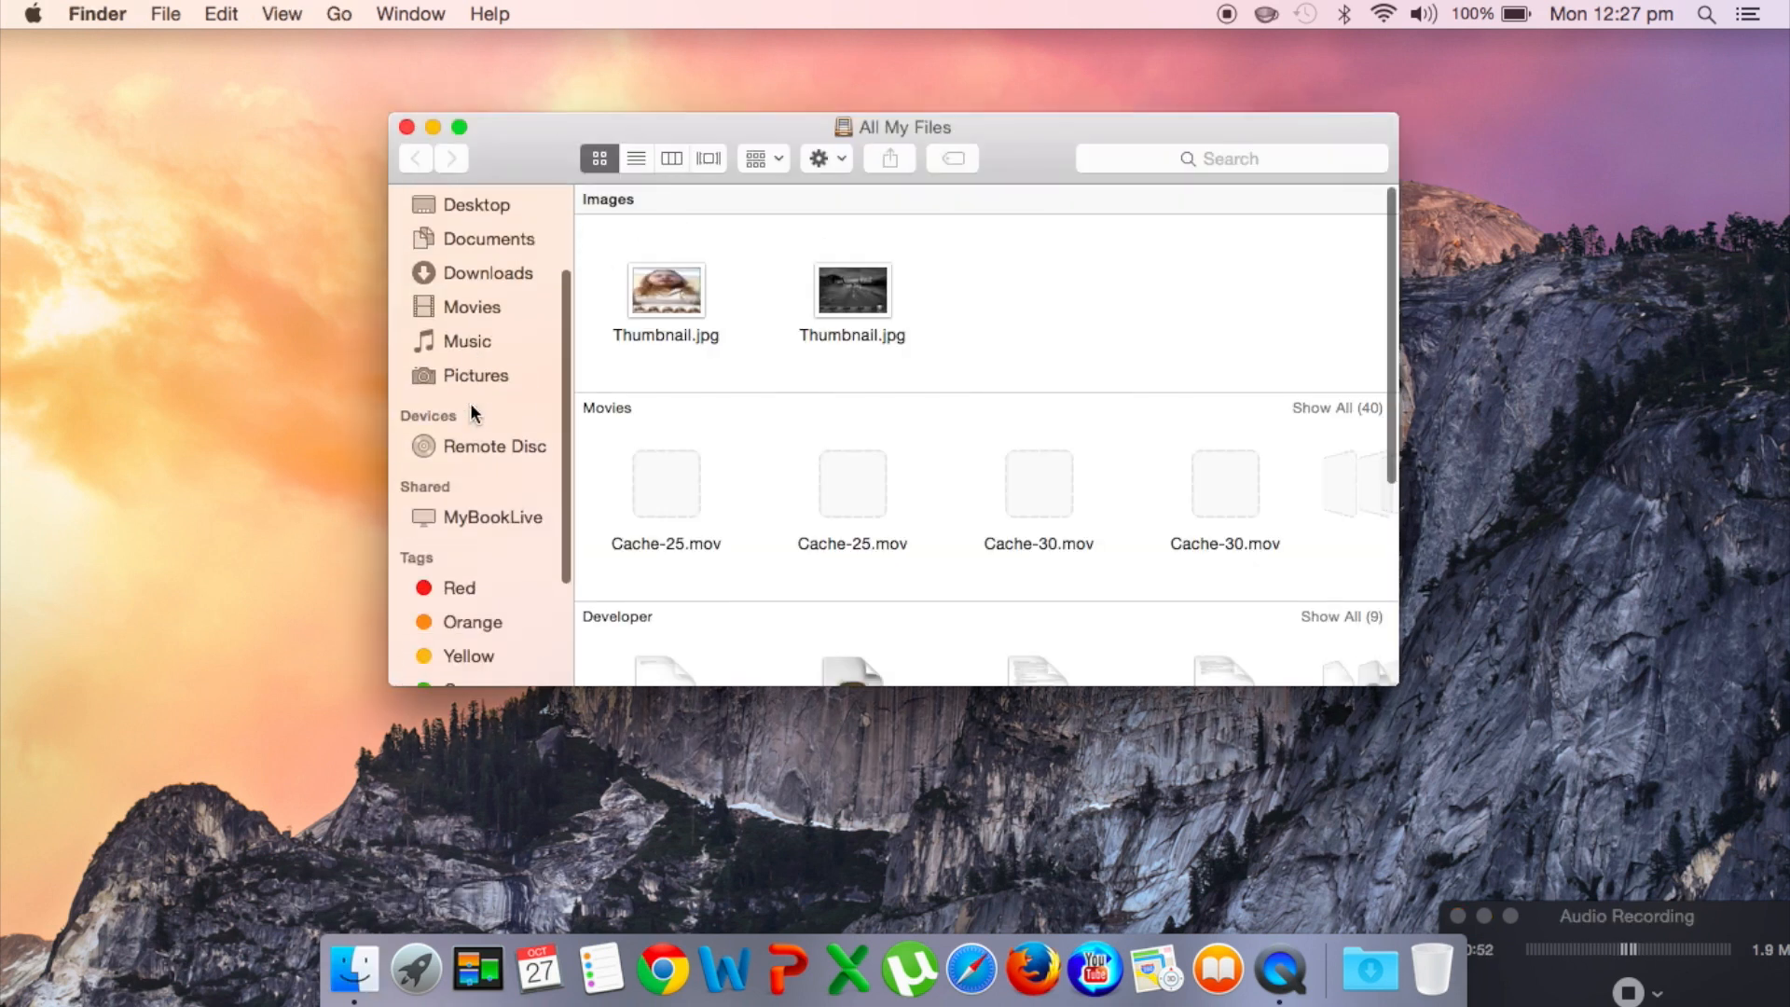
scroll(470, 402, "down", 5)
scroll(470, 403, "up", 10)
scroll(470, 402, "up", 3)
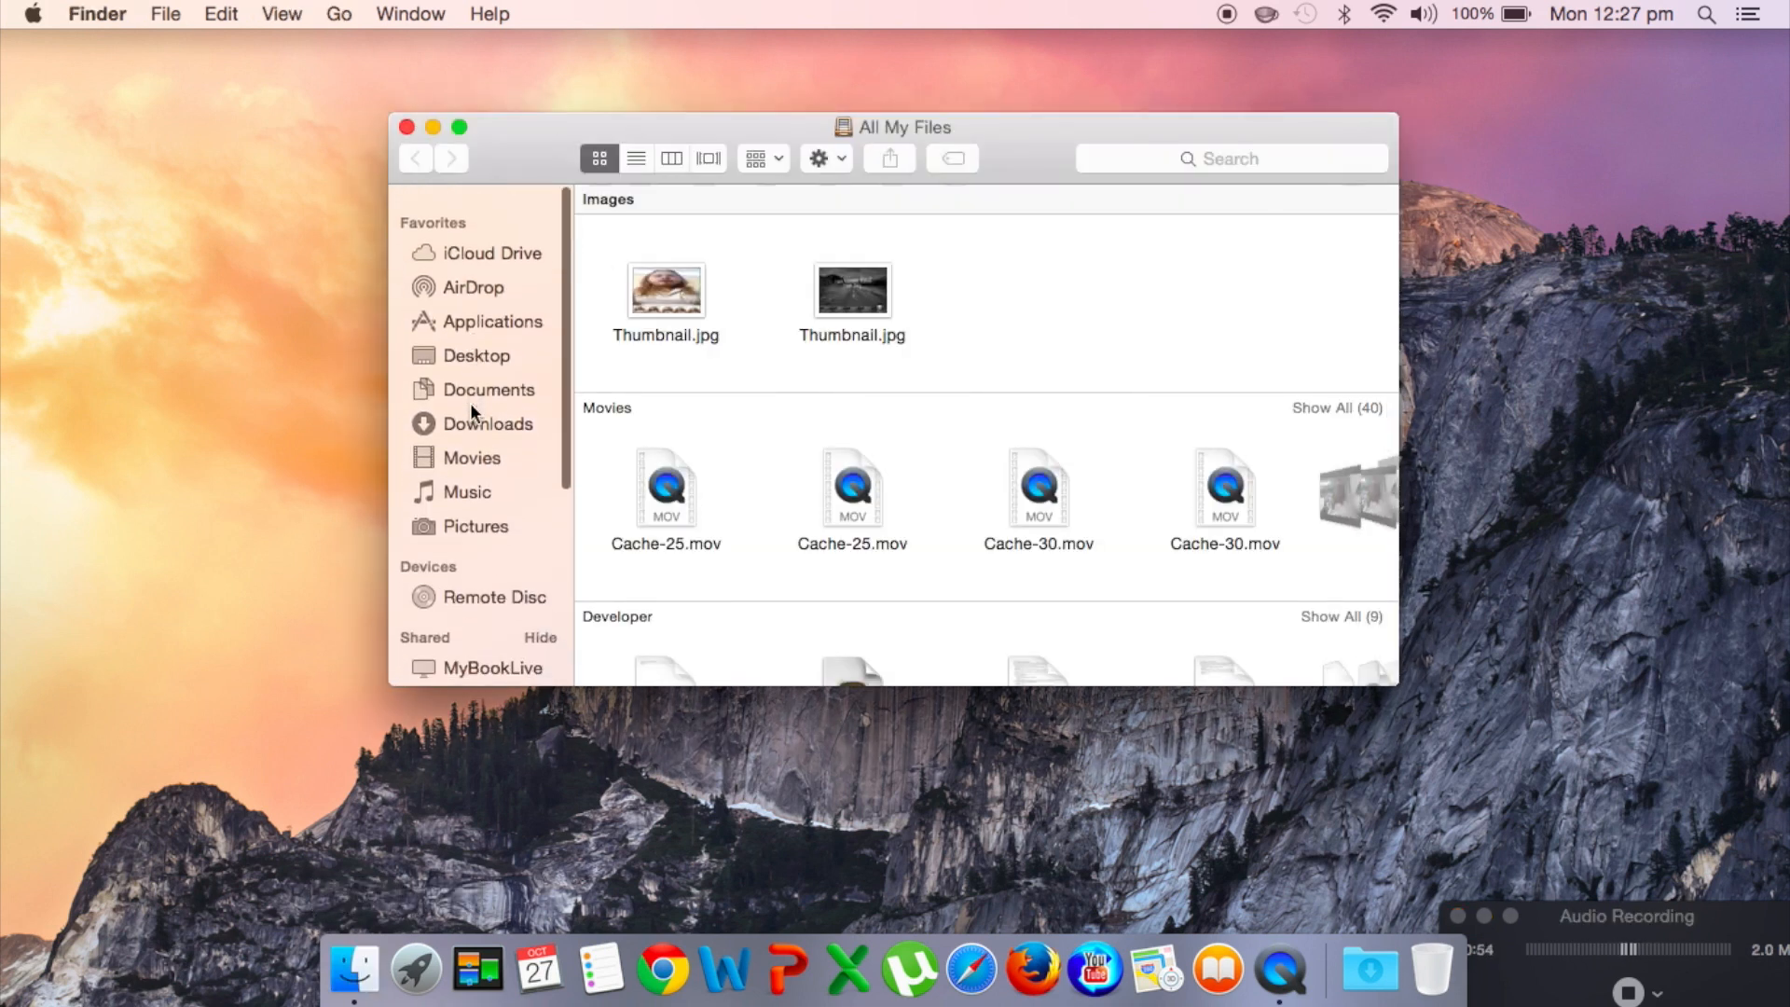
scroll(469, 404, "down", 5)
scroll(469, 403, "up", 4)
scroll(471, 402, "up", 2)
scroll(469, 403, "down", 5)
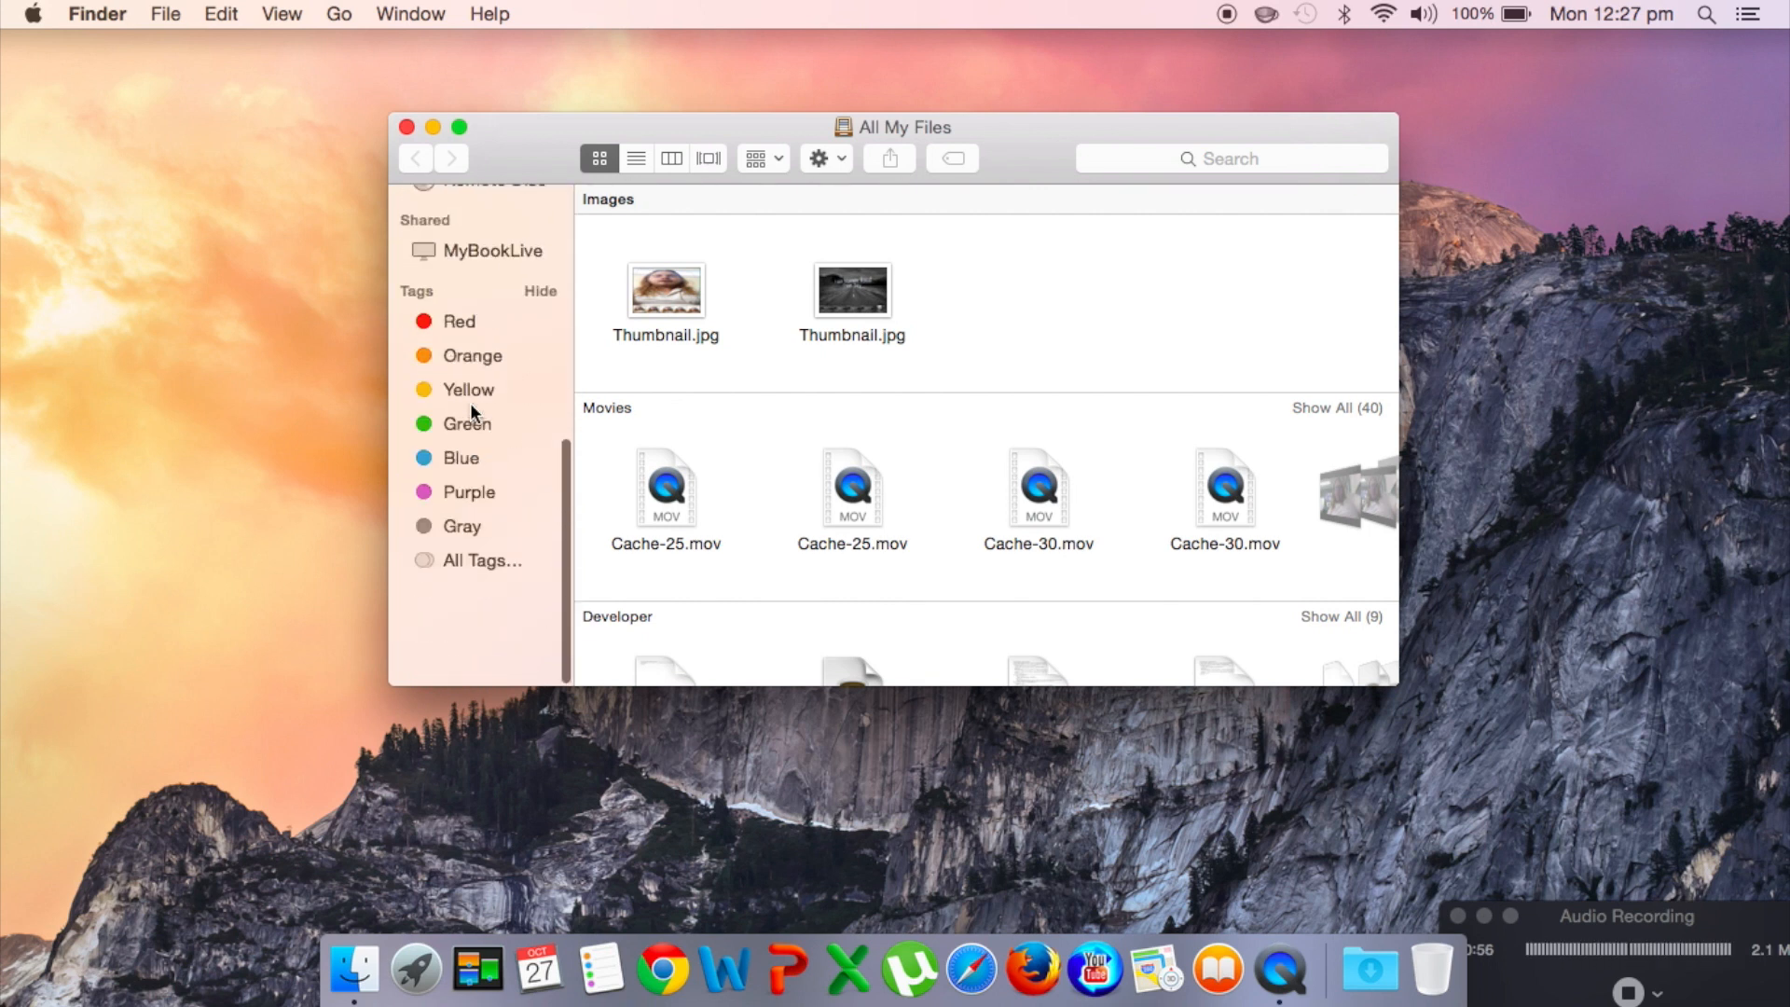
scroll(469, 403, "up", 2)
scroll(469, 402, "up", 6)
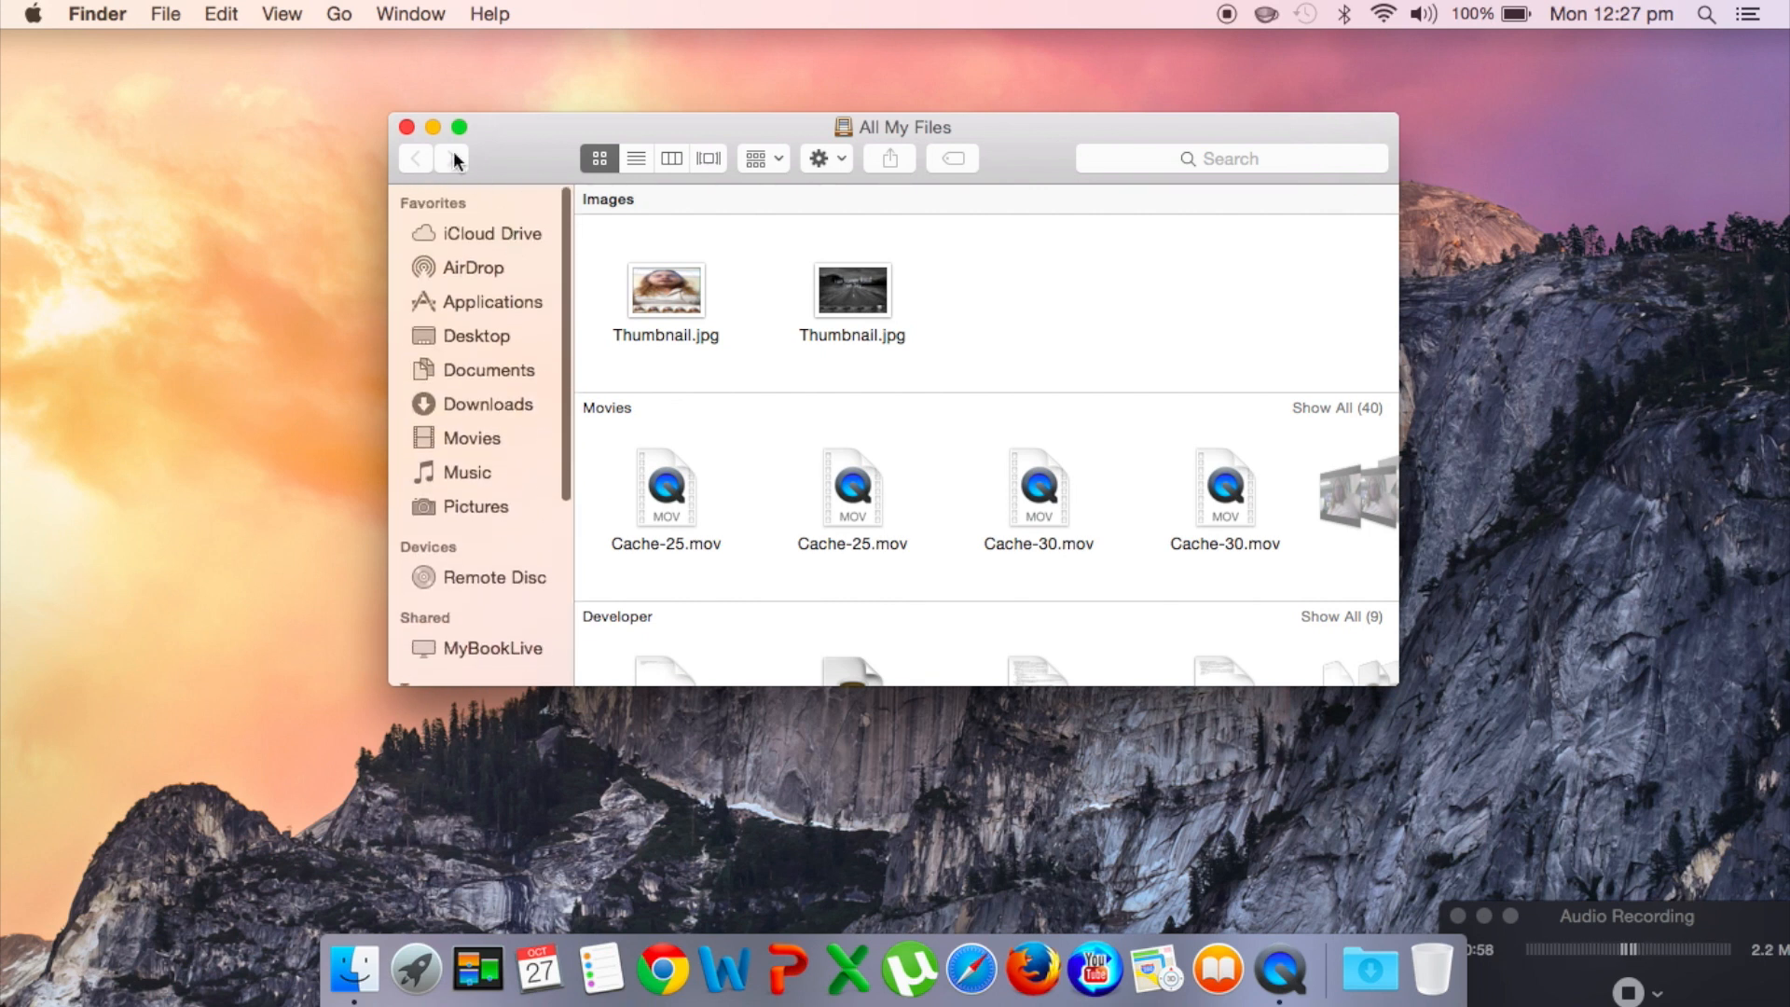
Close the All My Files window and launch the App Store from the Apple menu.
left_click(407, 127)
left_click(28, 14)
mouse_move(94, 151)
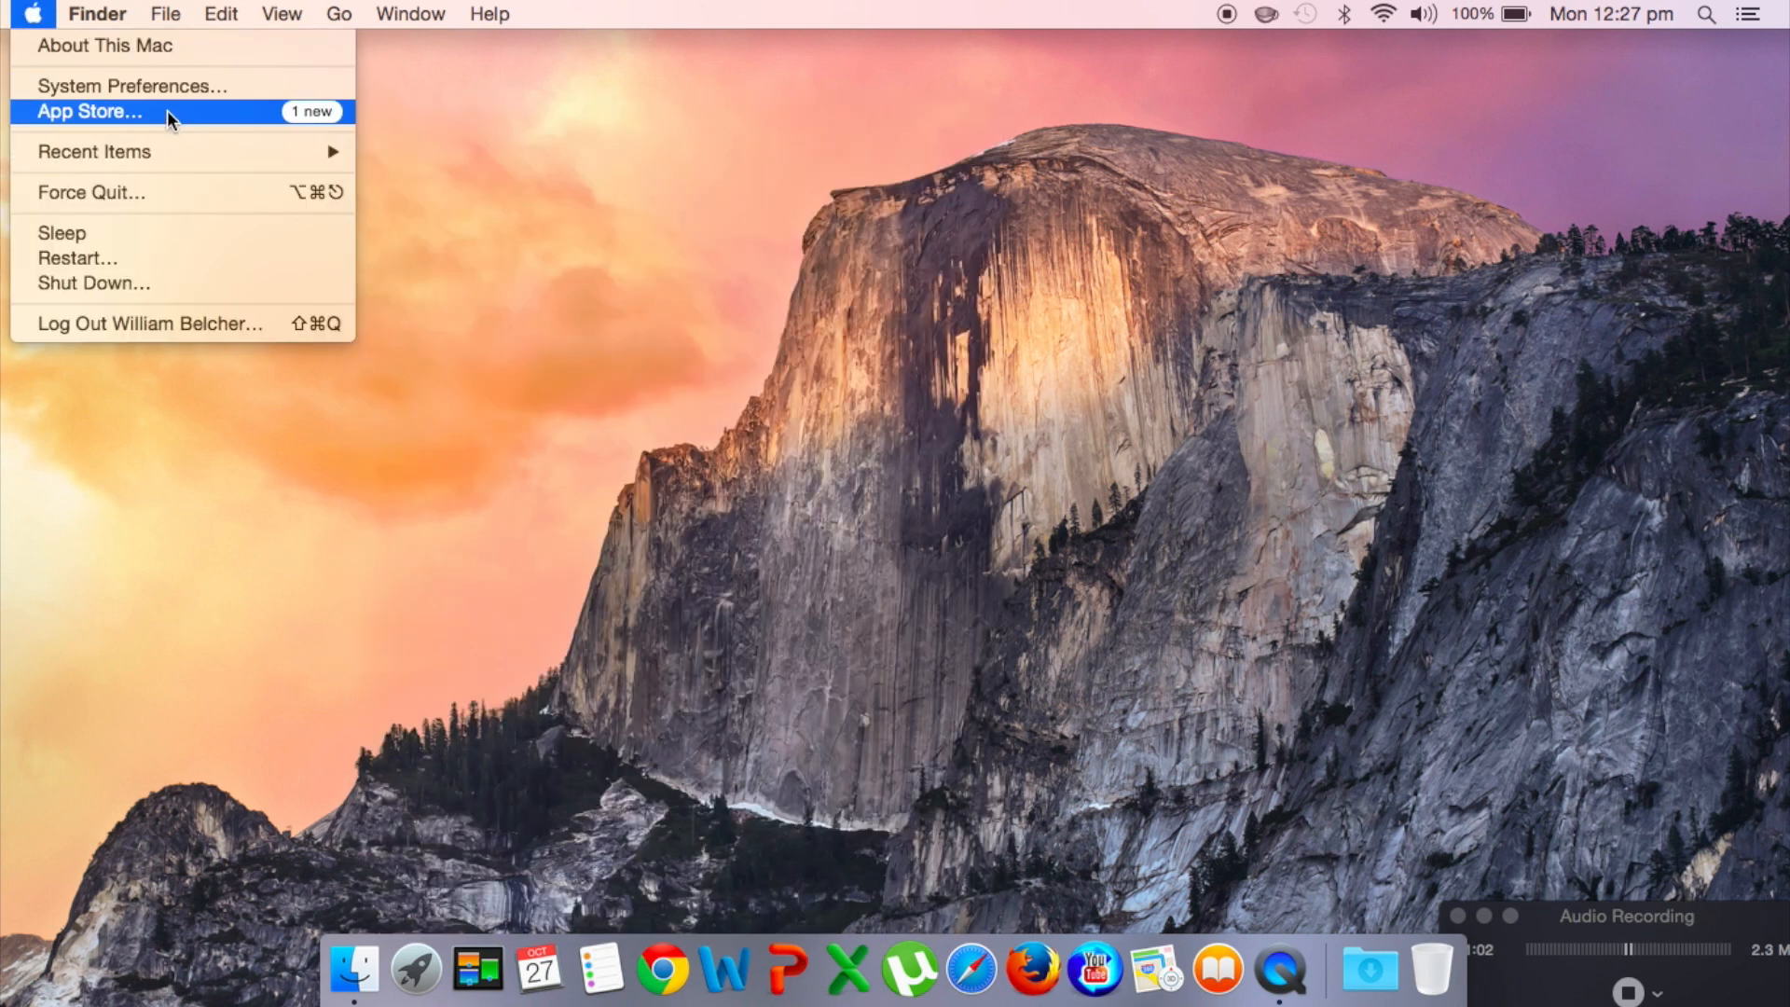
left_click(166, 110)
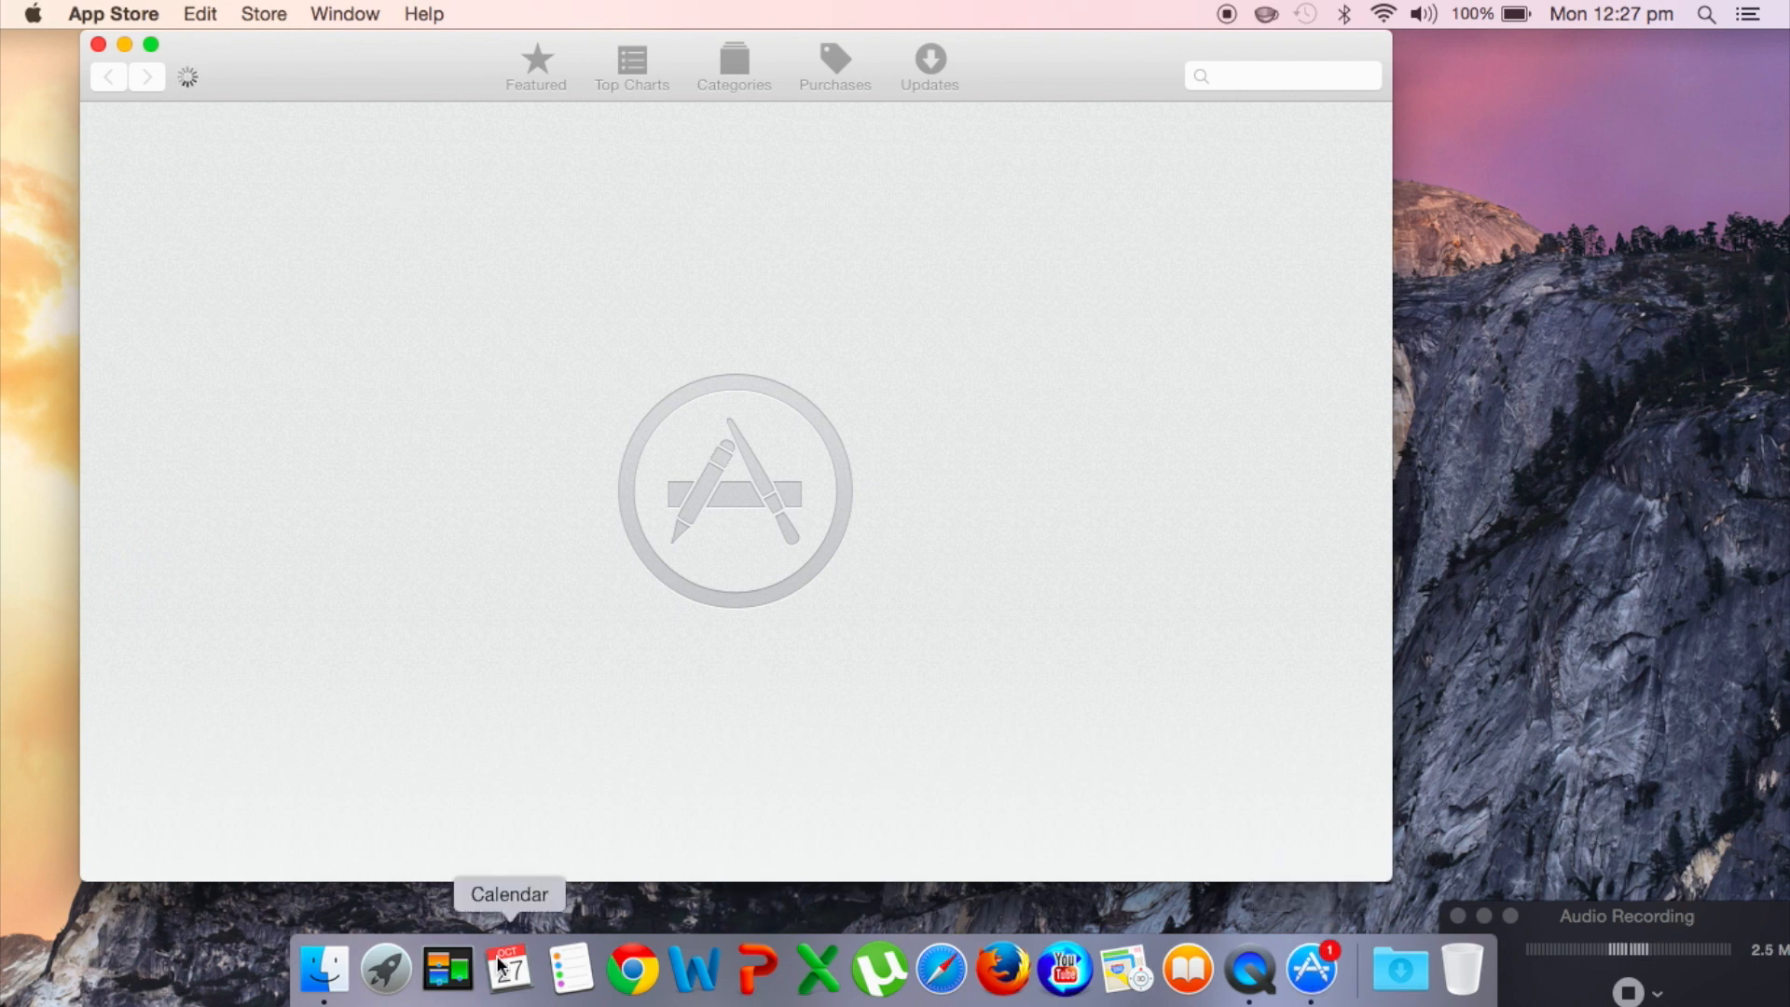
left_click(661, 985)
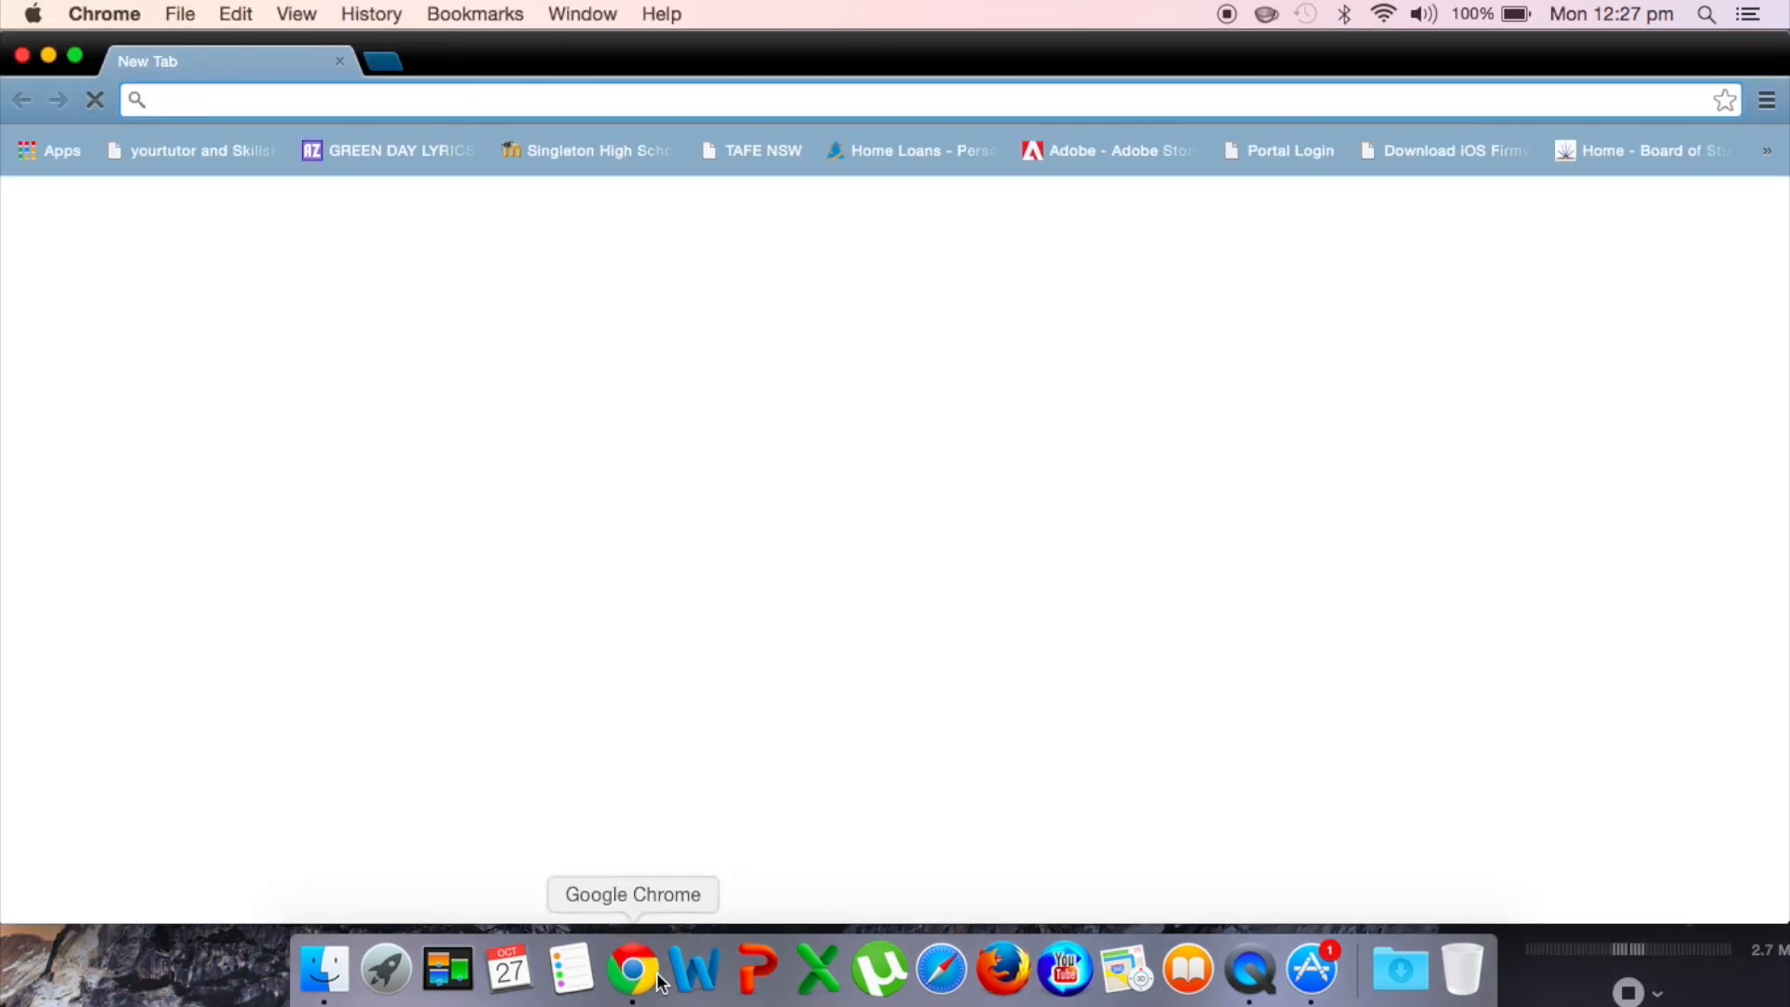
type("www.")
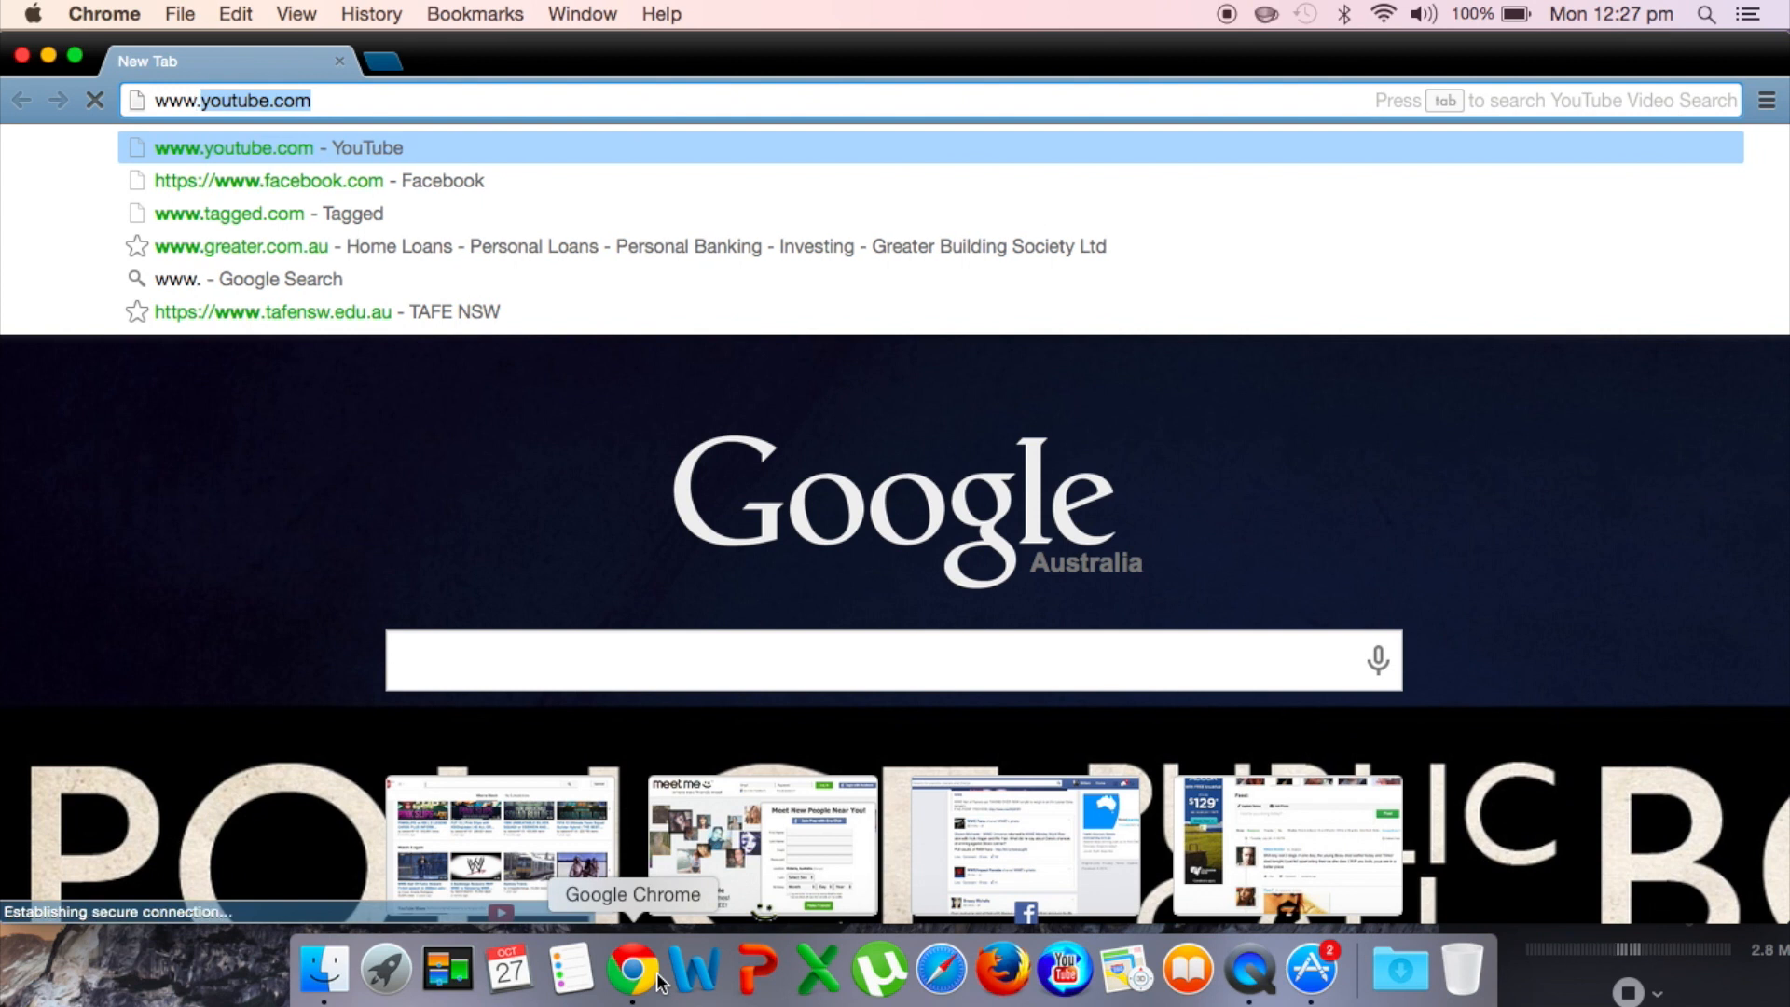
type("googl")
key("Return")
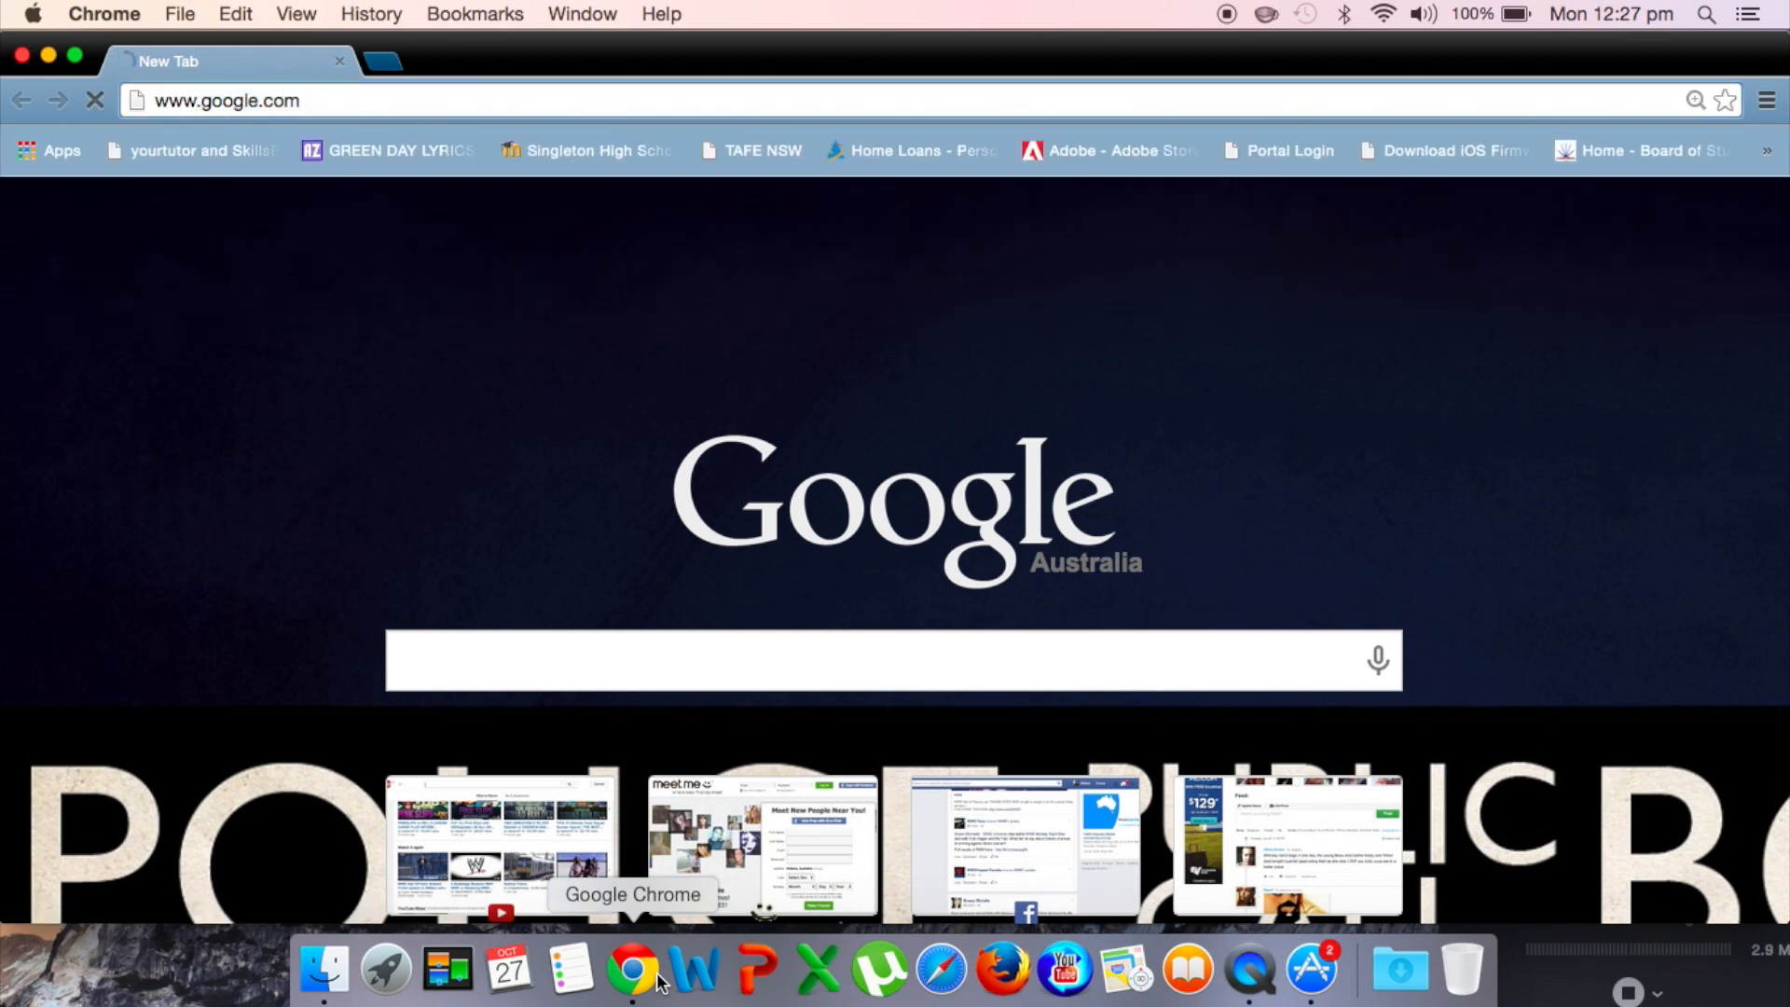
left_click(1316, 977)
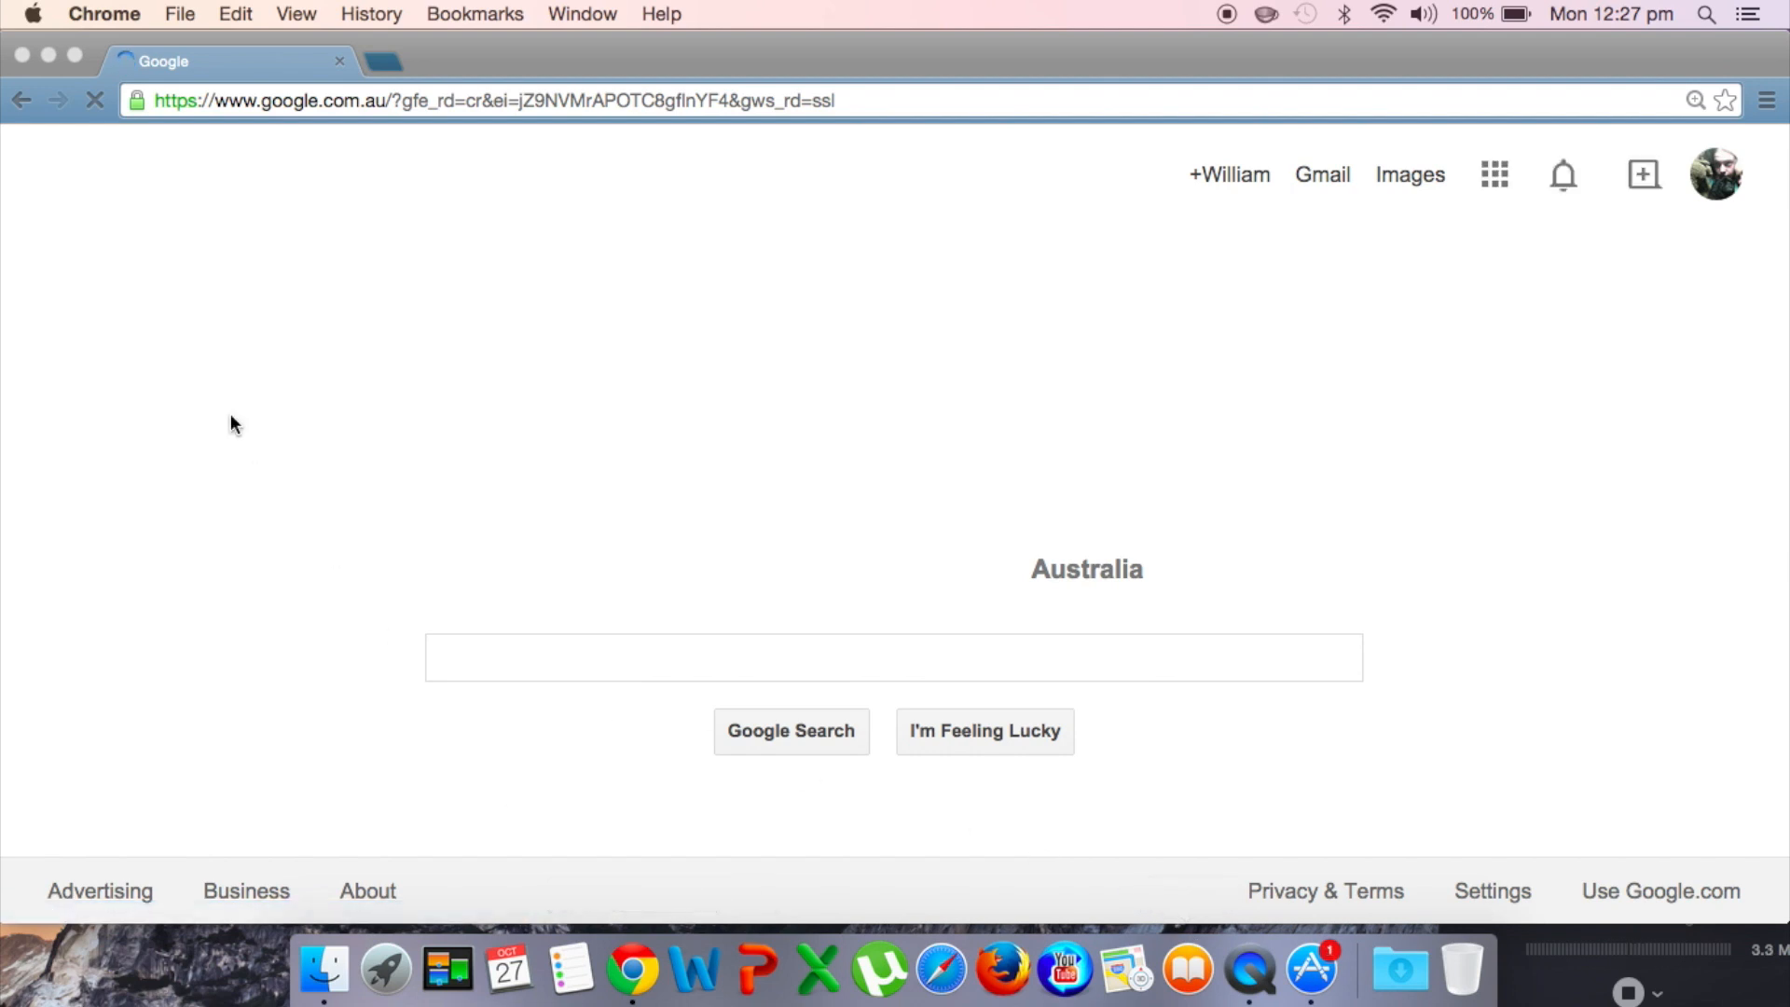
left_click(112, 15)
left_click(167, 412)
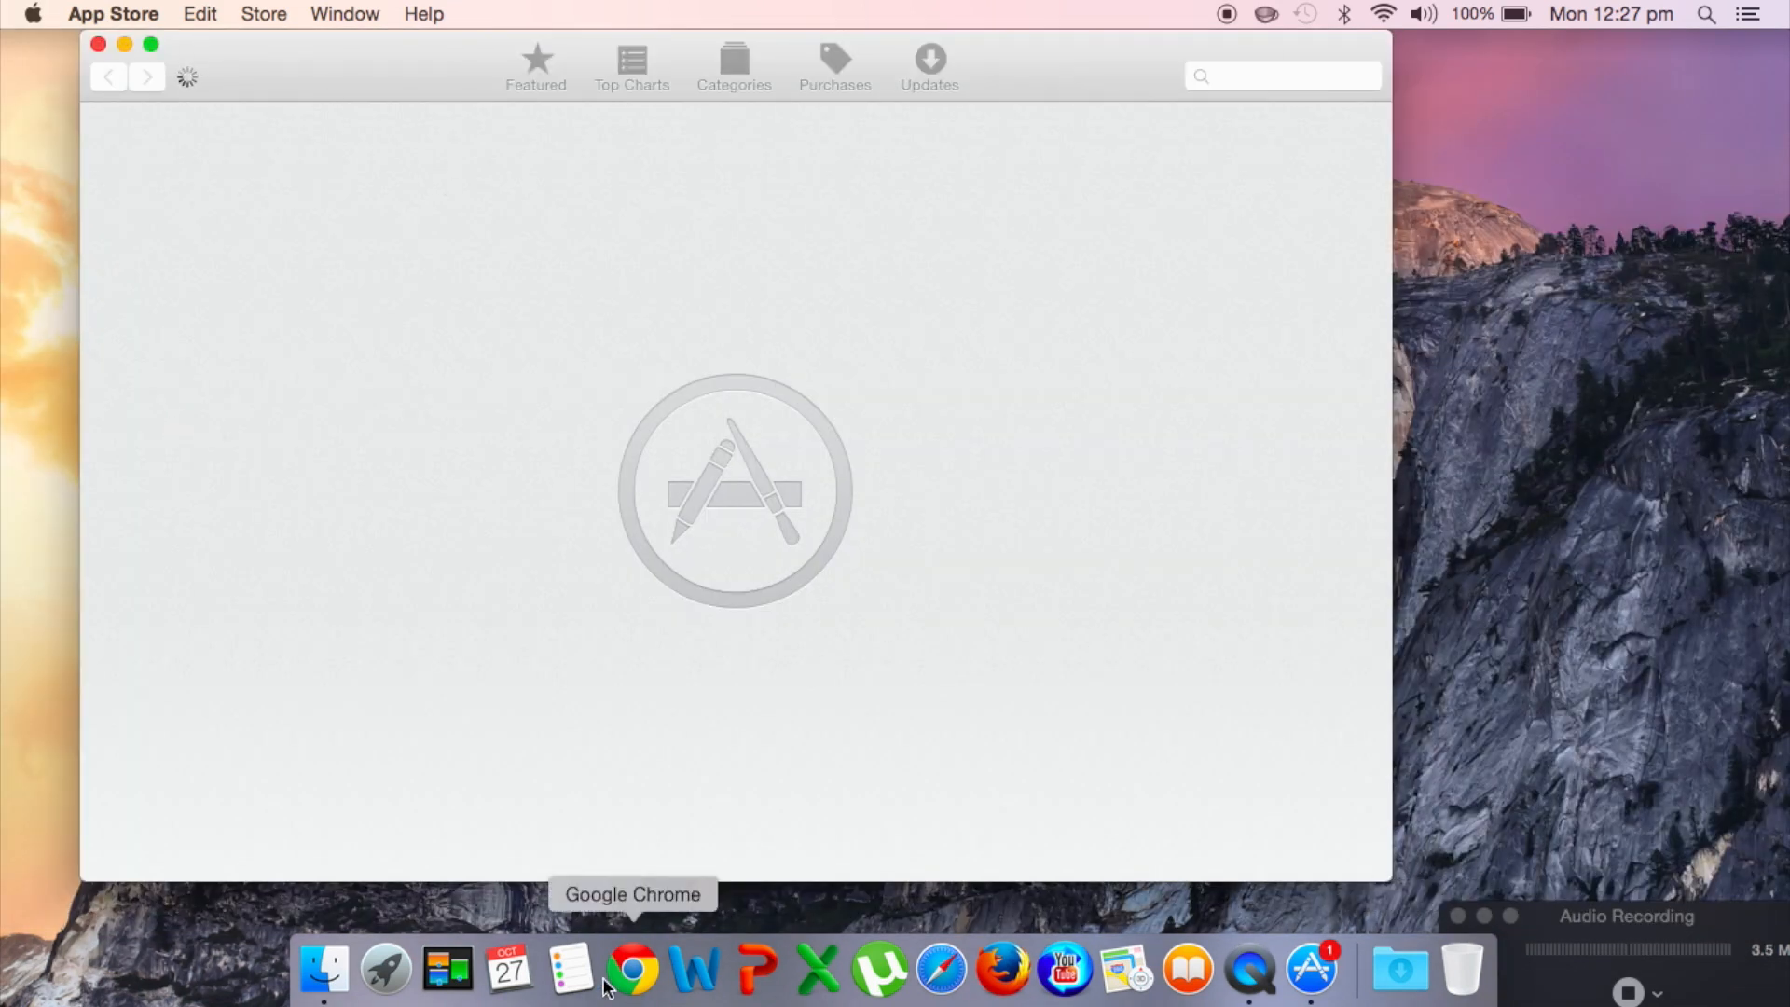
Browse Launchpad's second page and the Other folder, then return to the All My Files window.
left_click(393, 986)
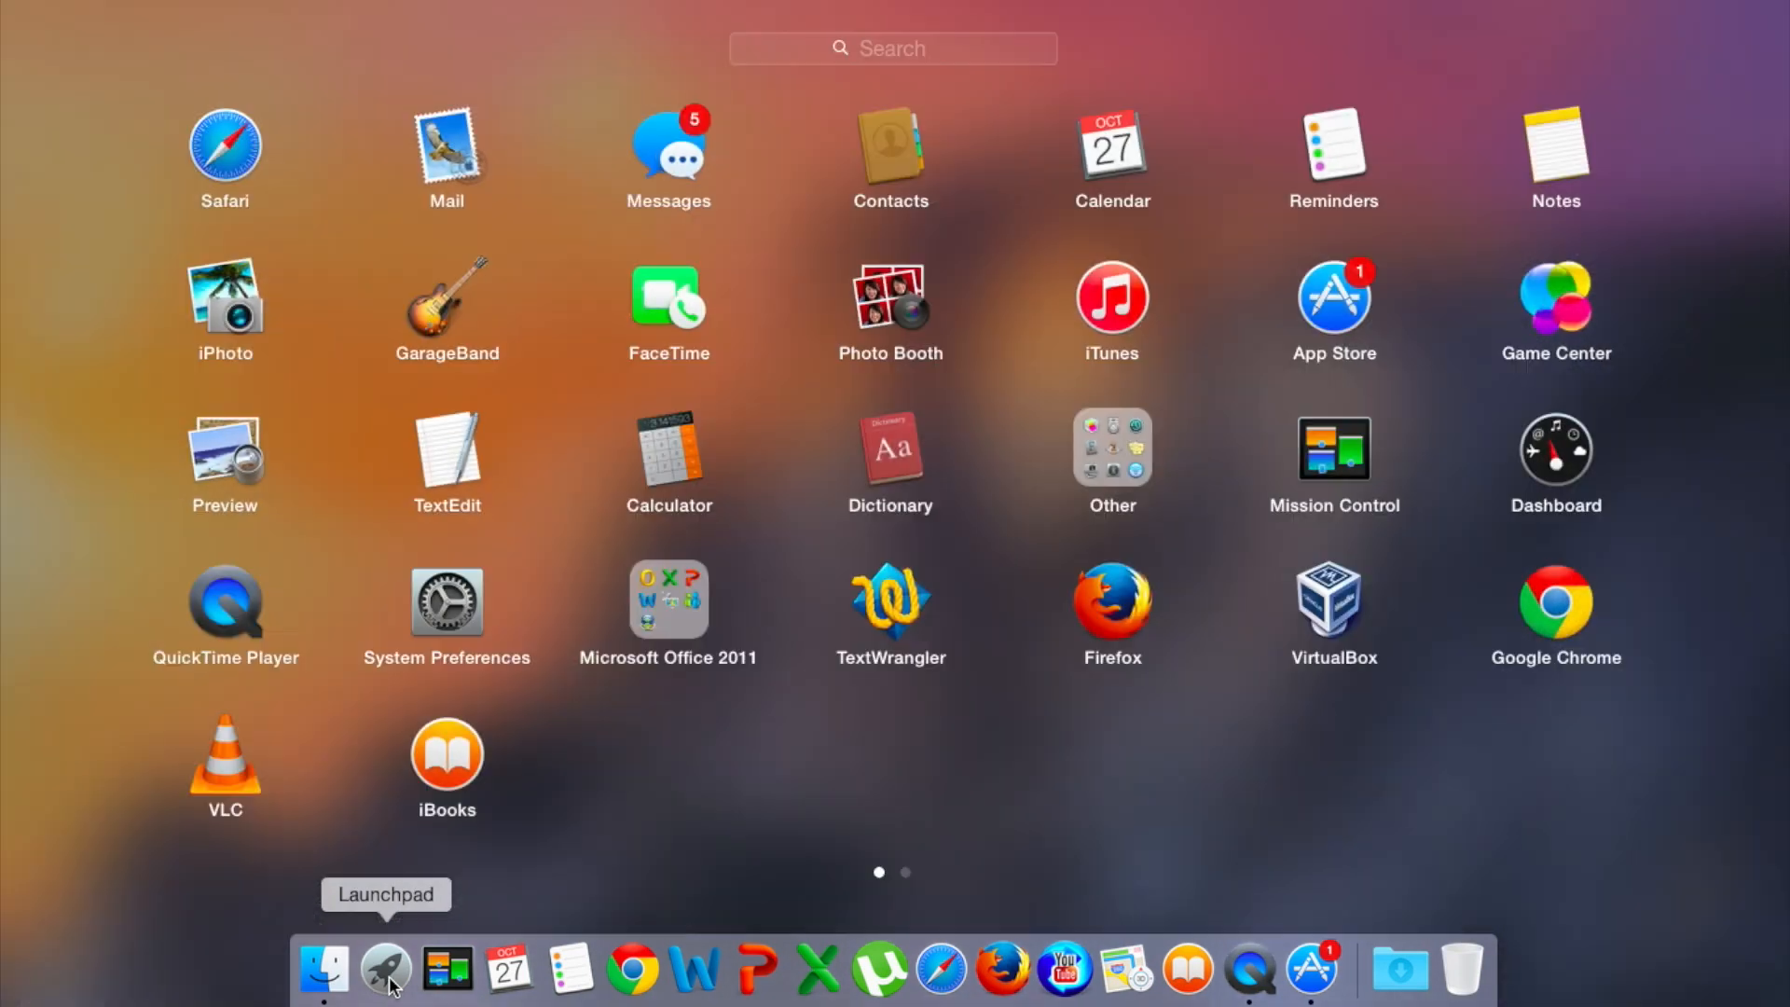
left_click_drag(869, 785, 818, 777)
scroll(818, 779, "up", 2)
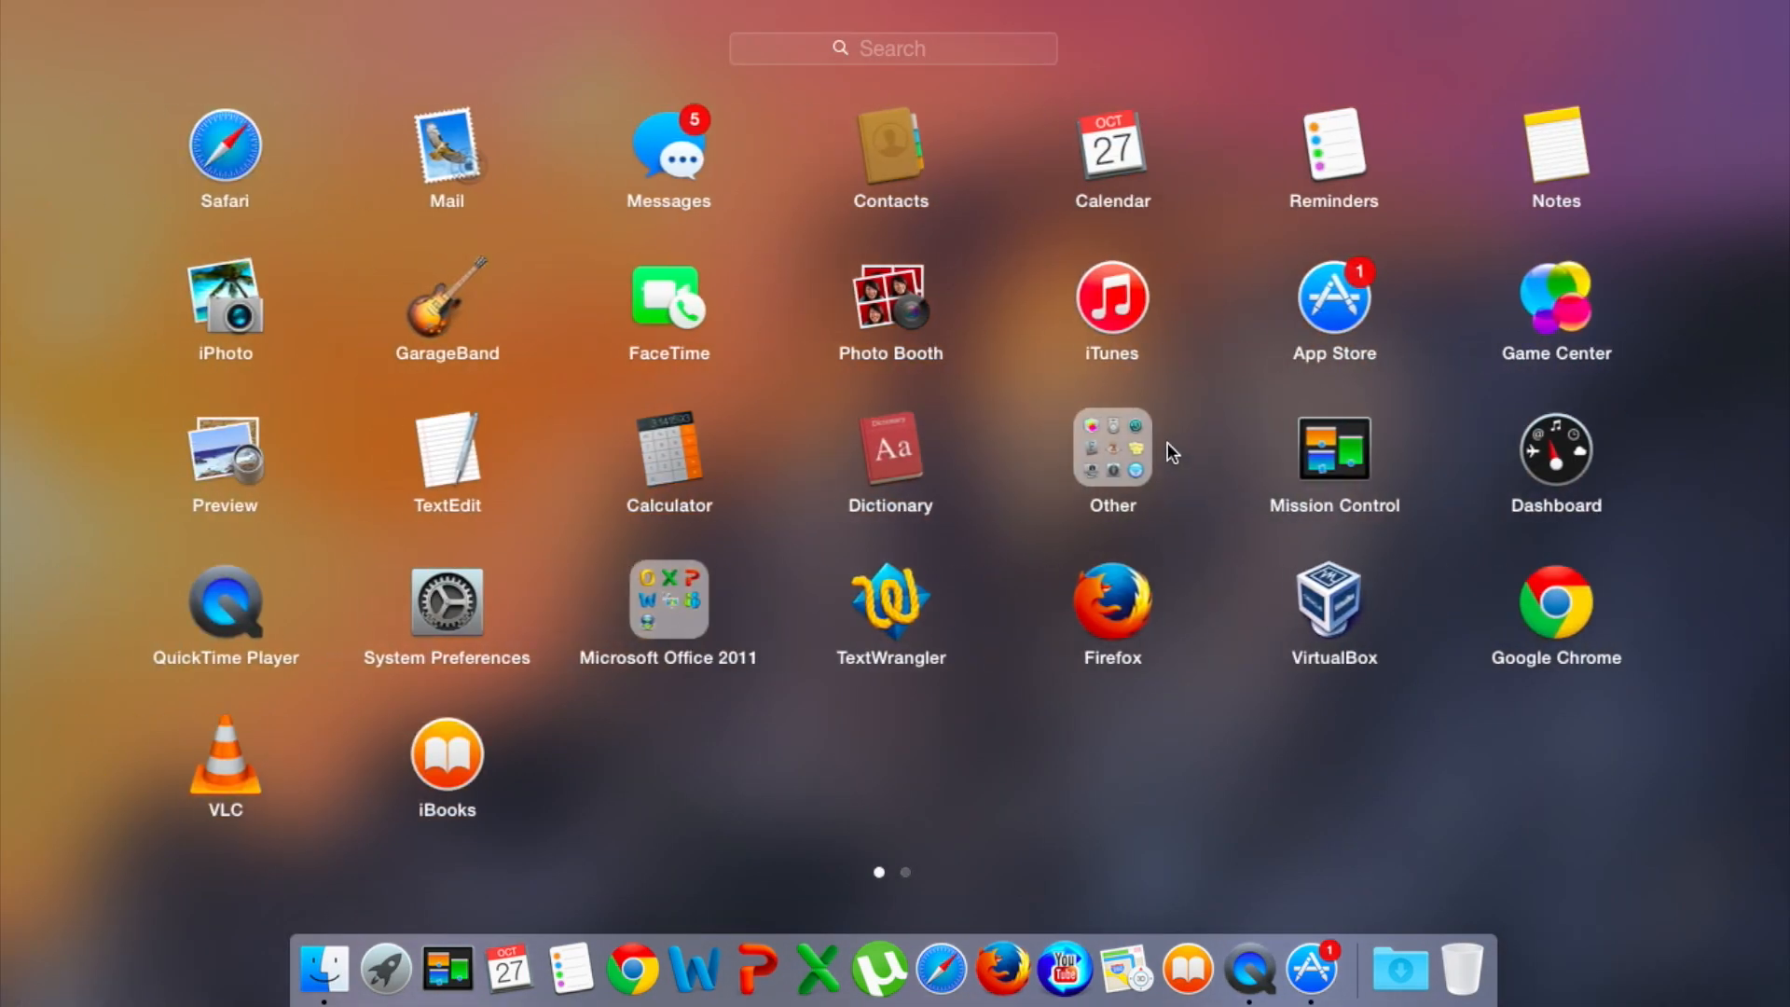
left_click(1104, 444)
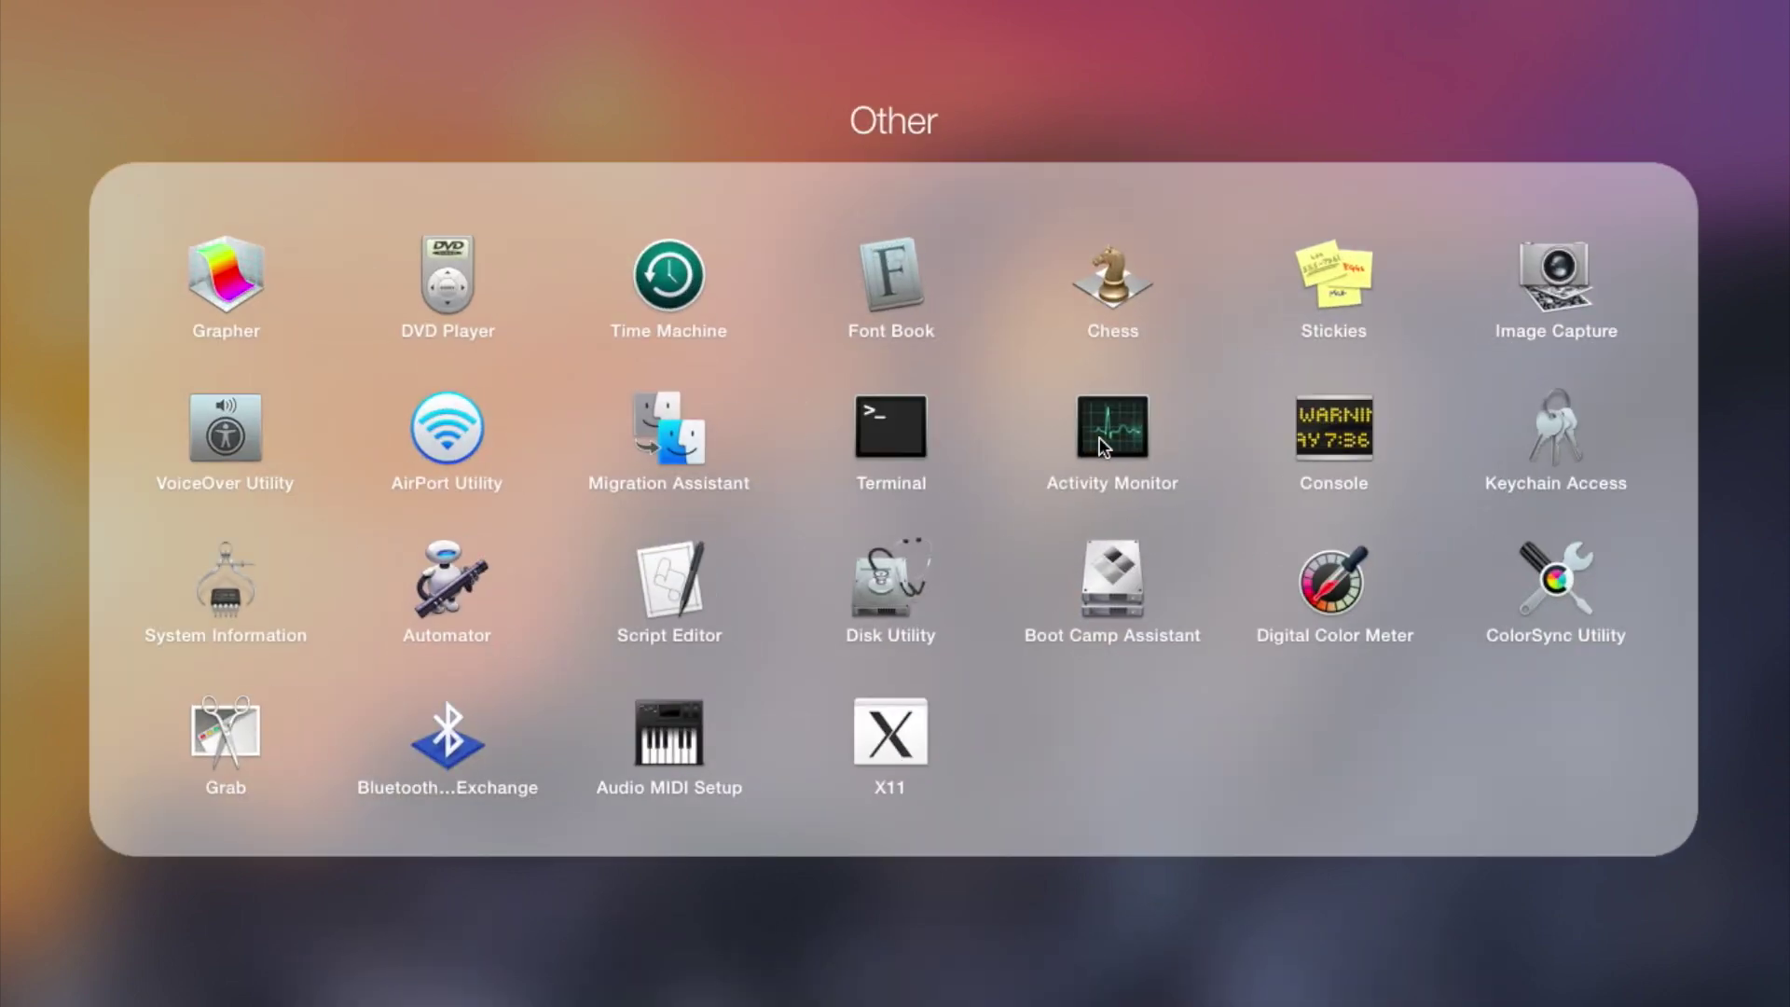
left_click(1038, 900)
scroll(1039, 627, "down", 2)
scroll(1040, 627, "up", 2)
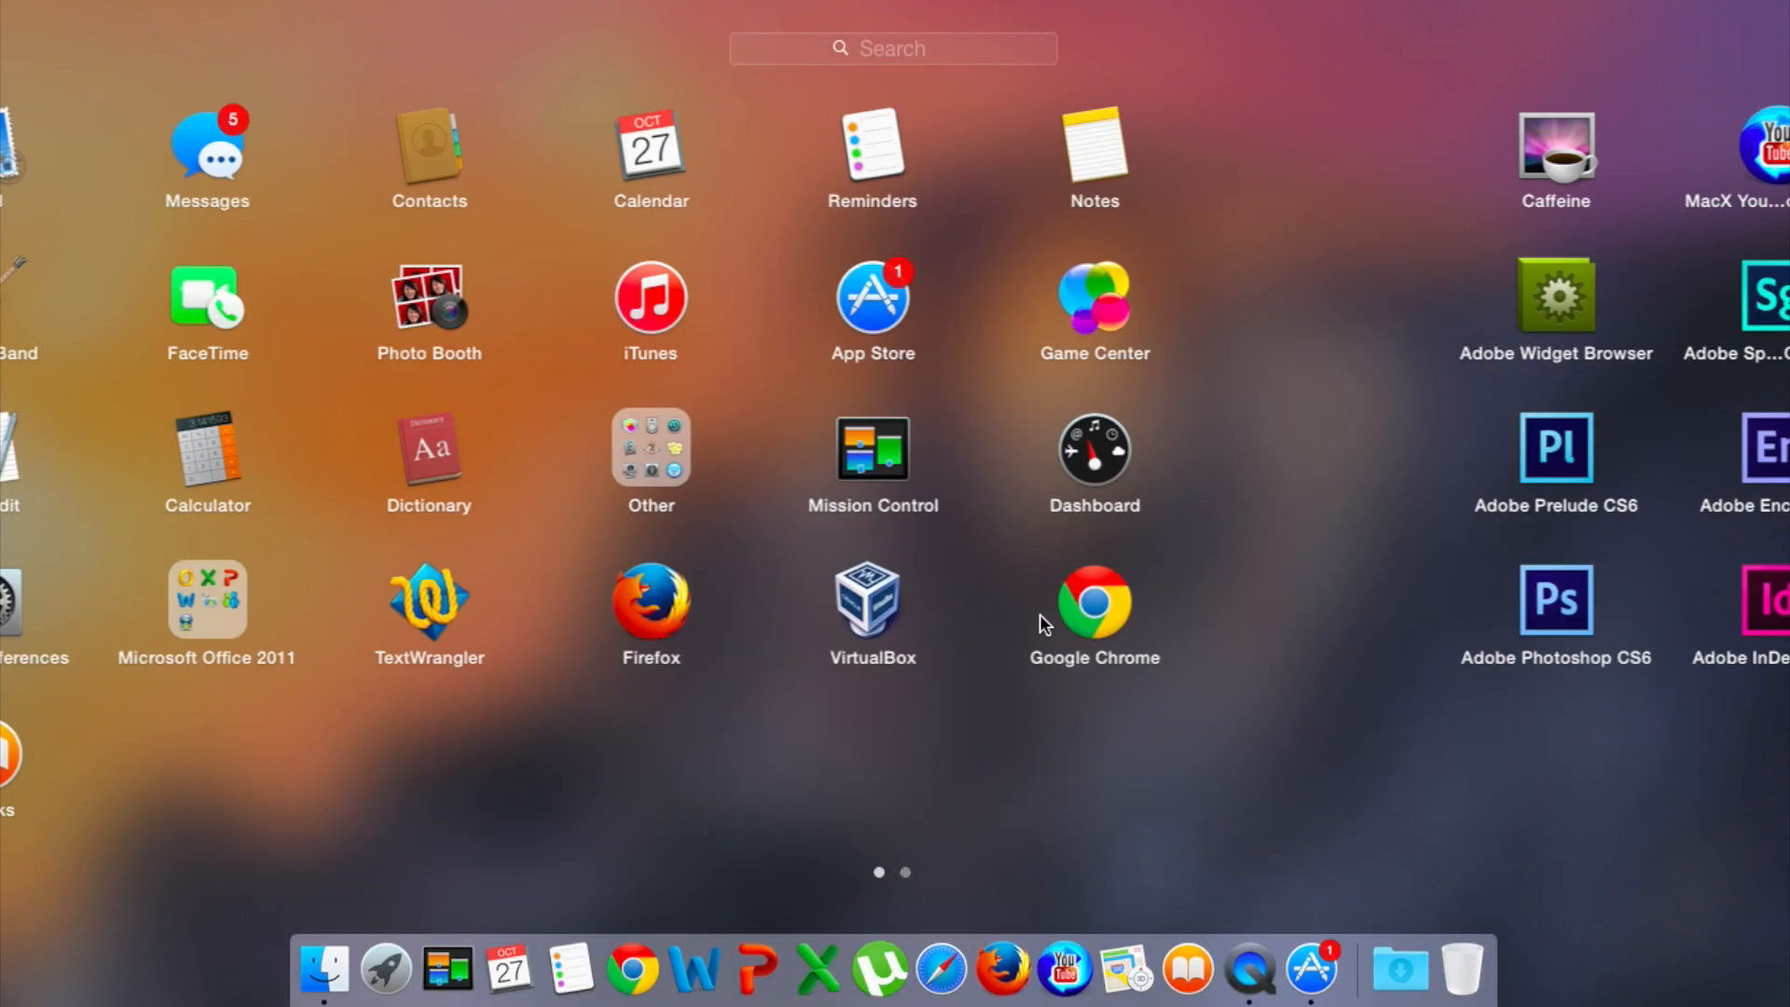
scroll(1039, 613, "down", 2)
scroll(1281, 487, "up", 2)
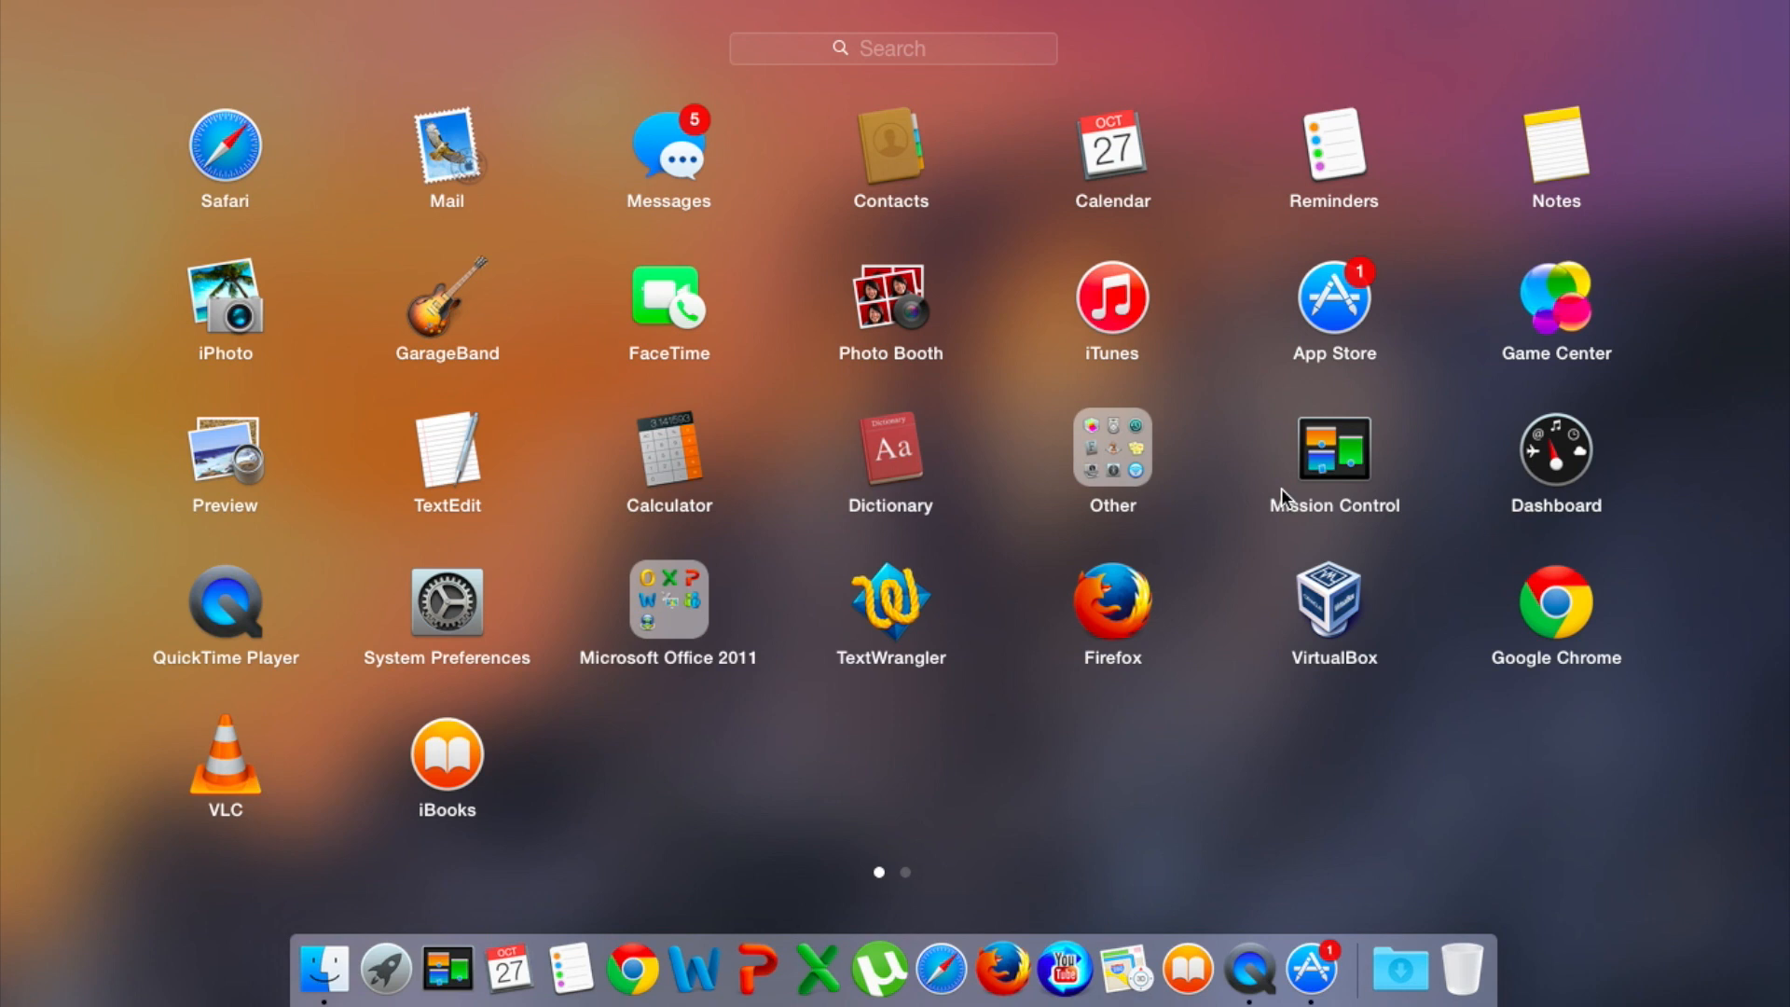
scroll(1281, 488, "right", 3)
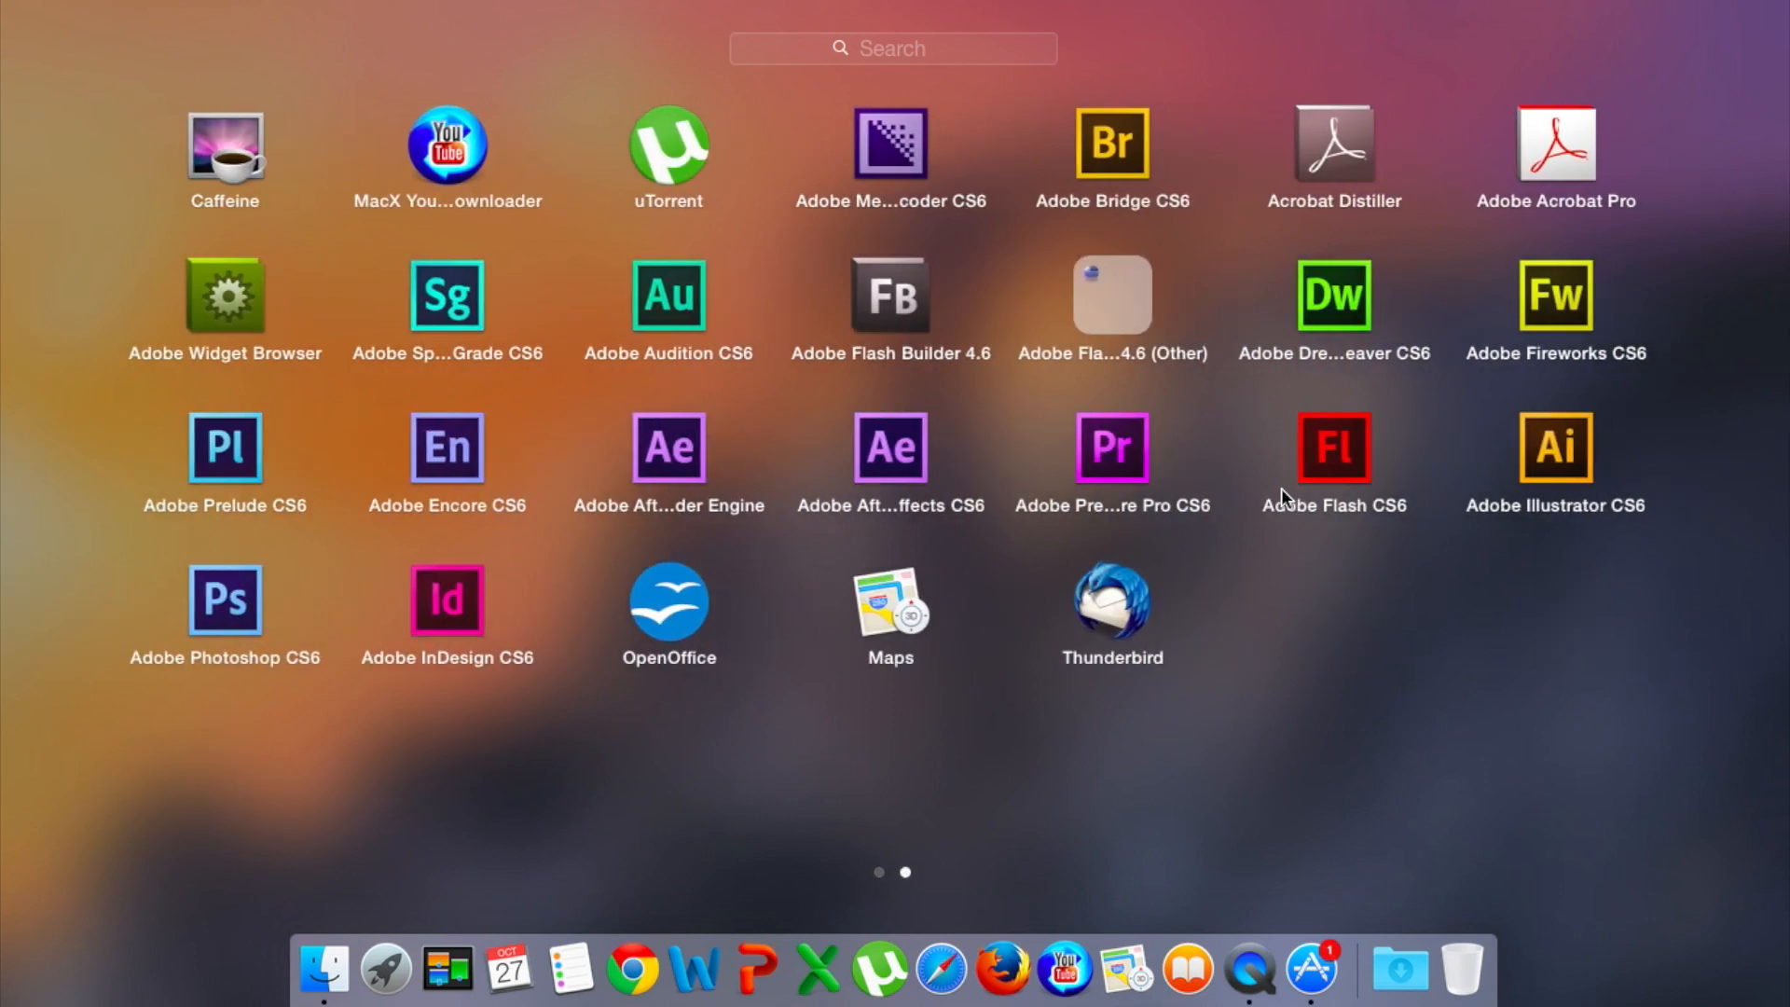
scroll(880, 552, "left", 3)
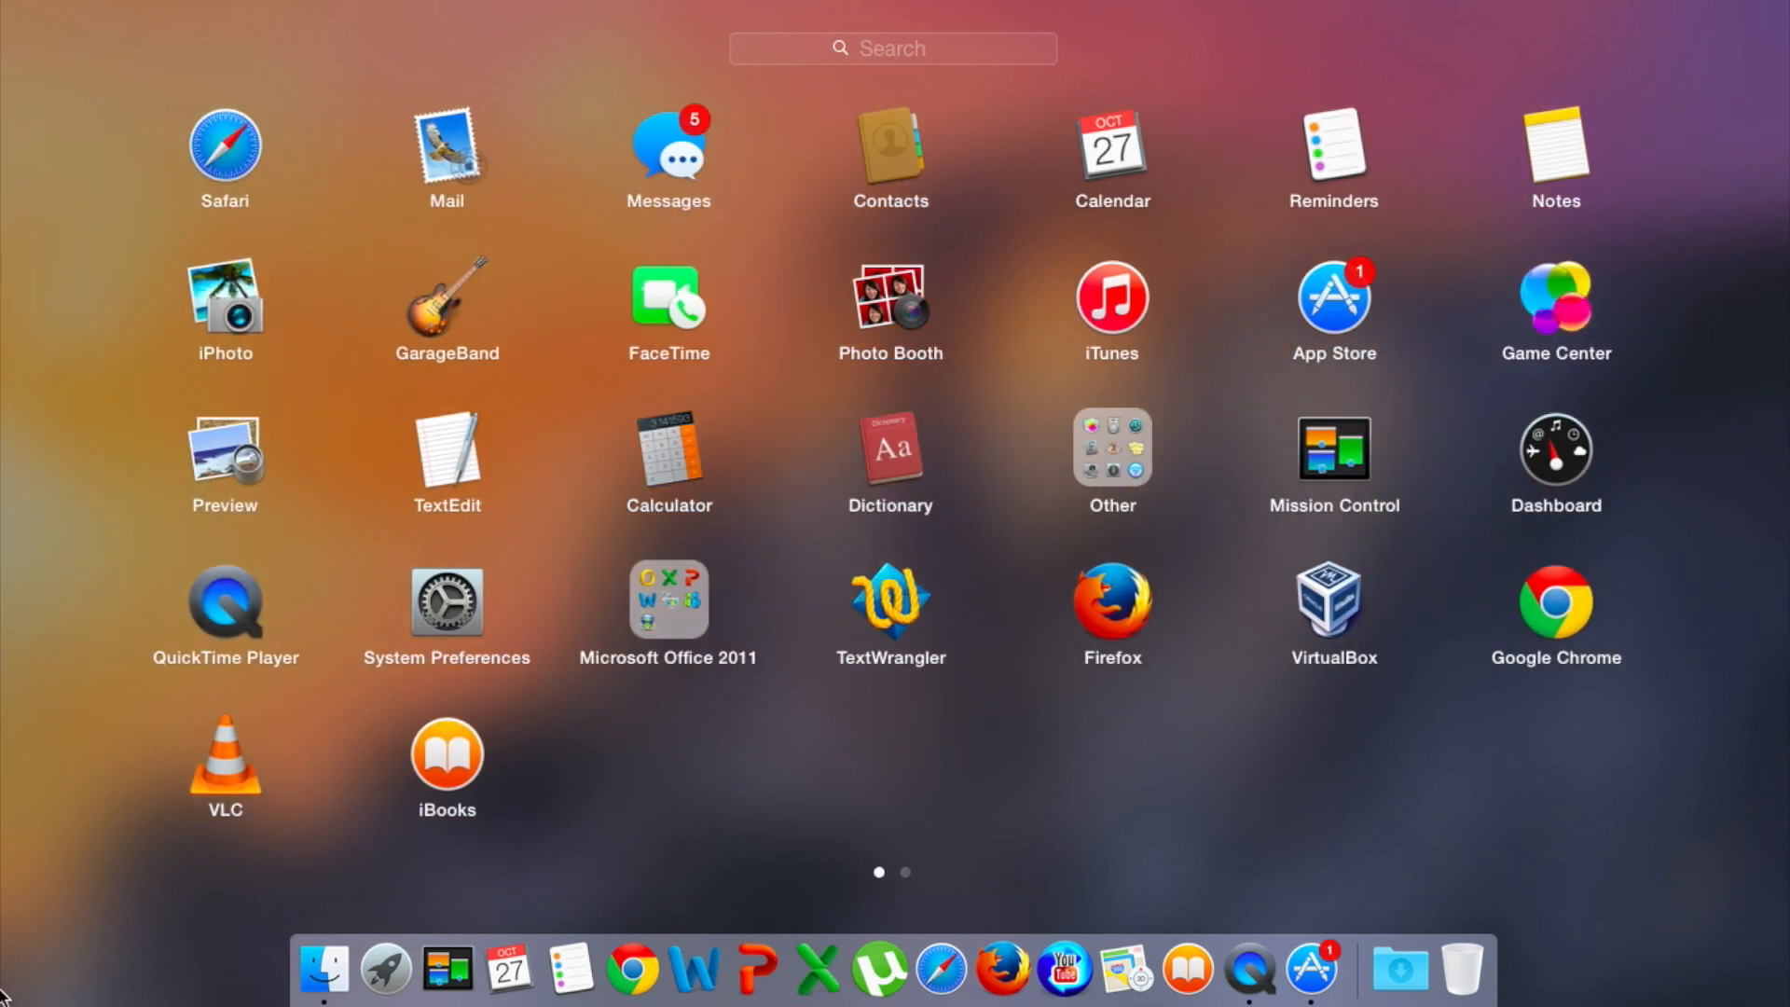
left_click(348, 975)
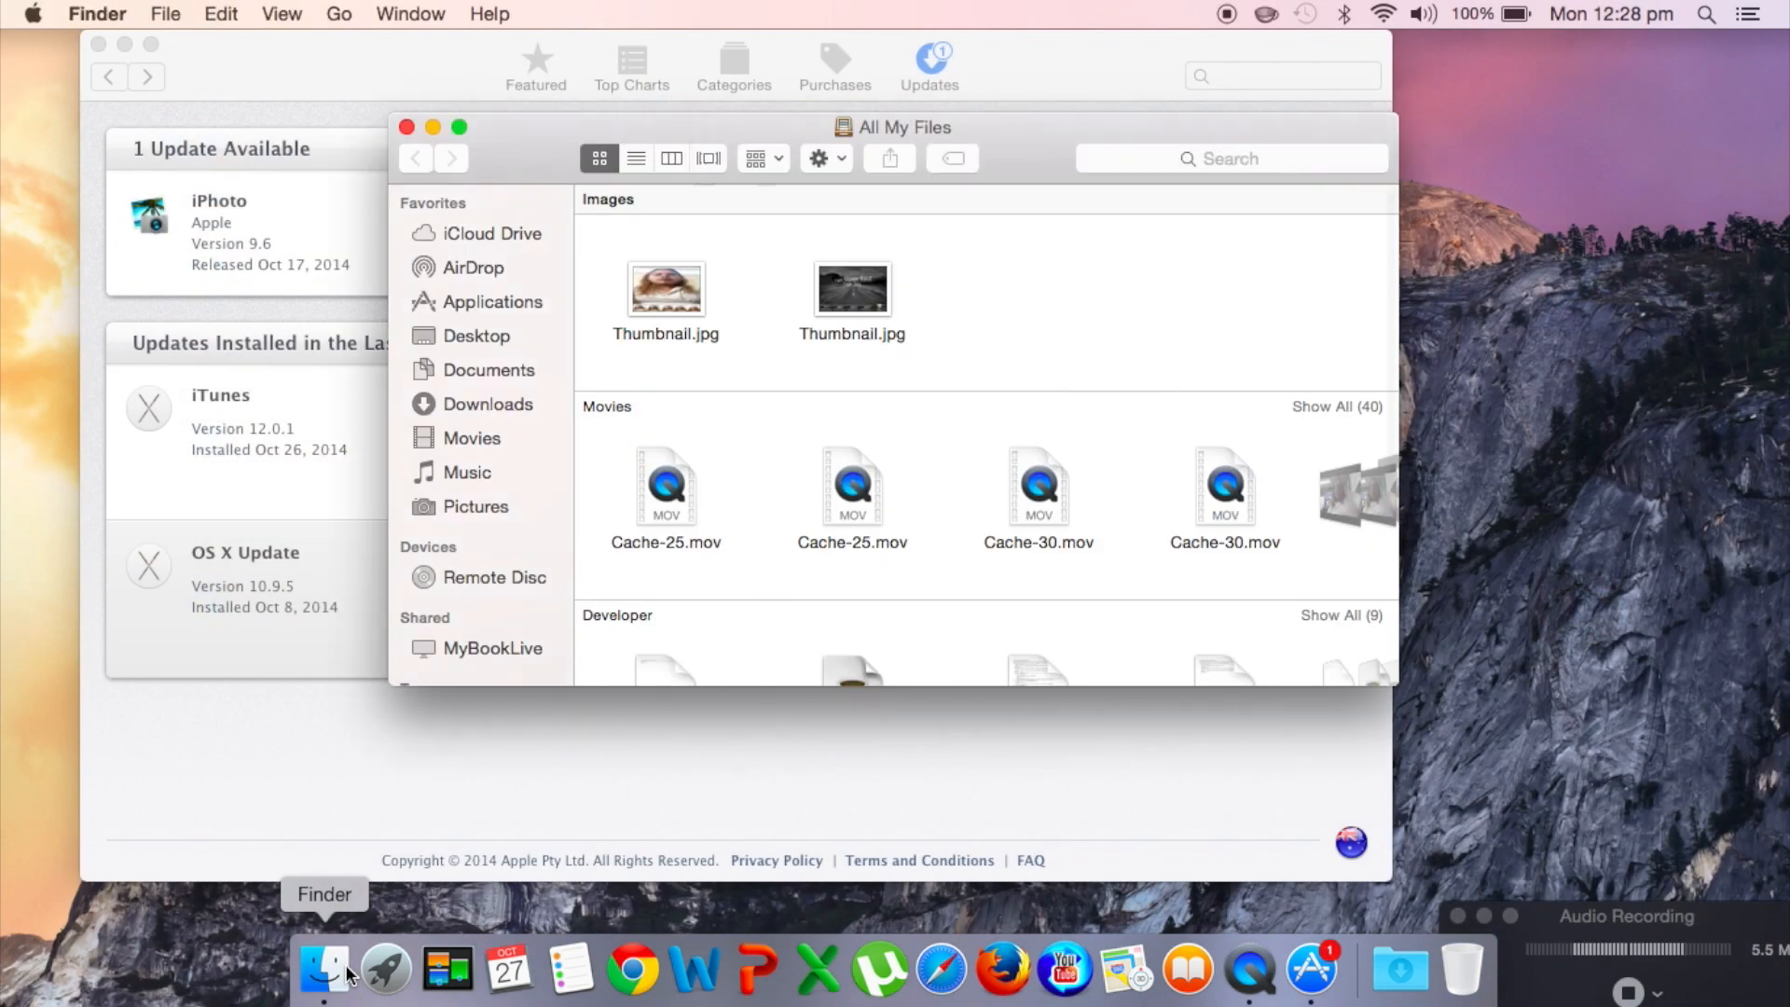
Minimize the App Store updates window and show All My Files alone on the desktop.
left_click(431, 126)
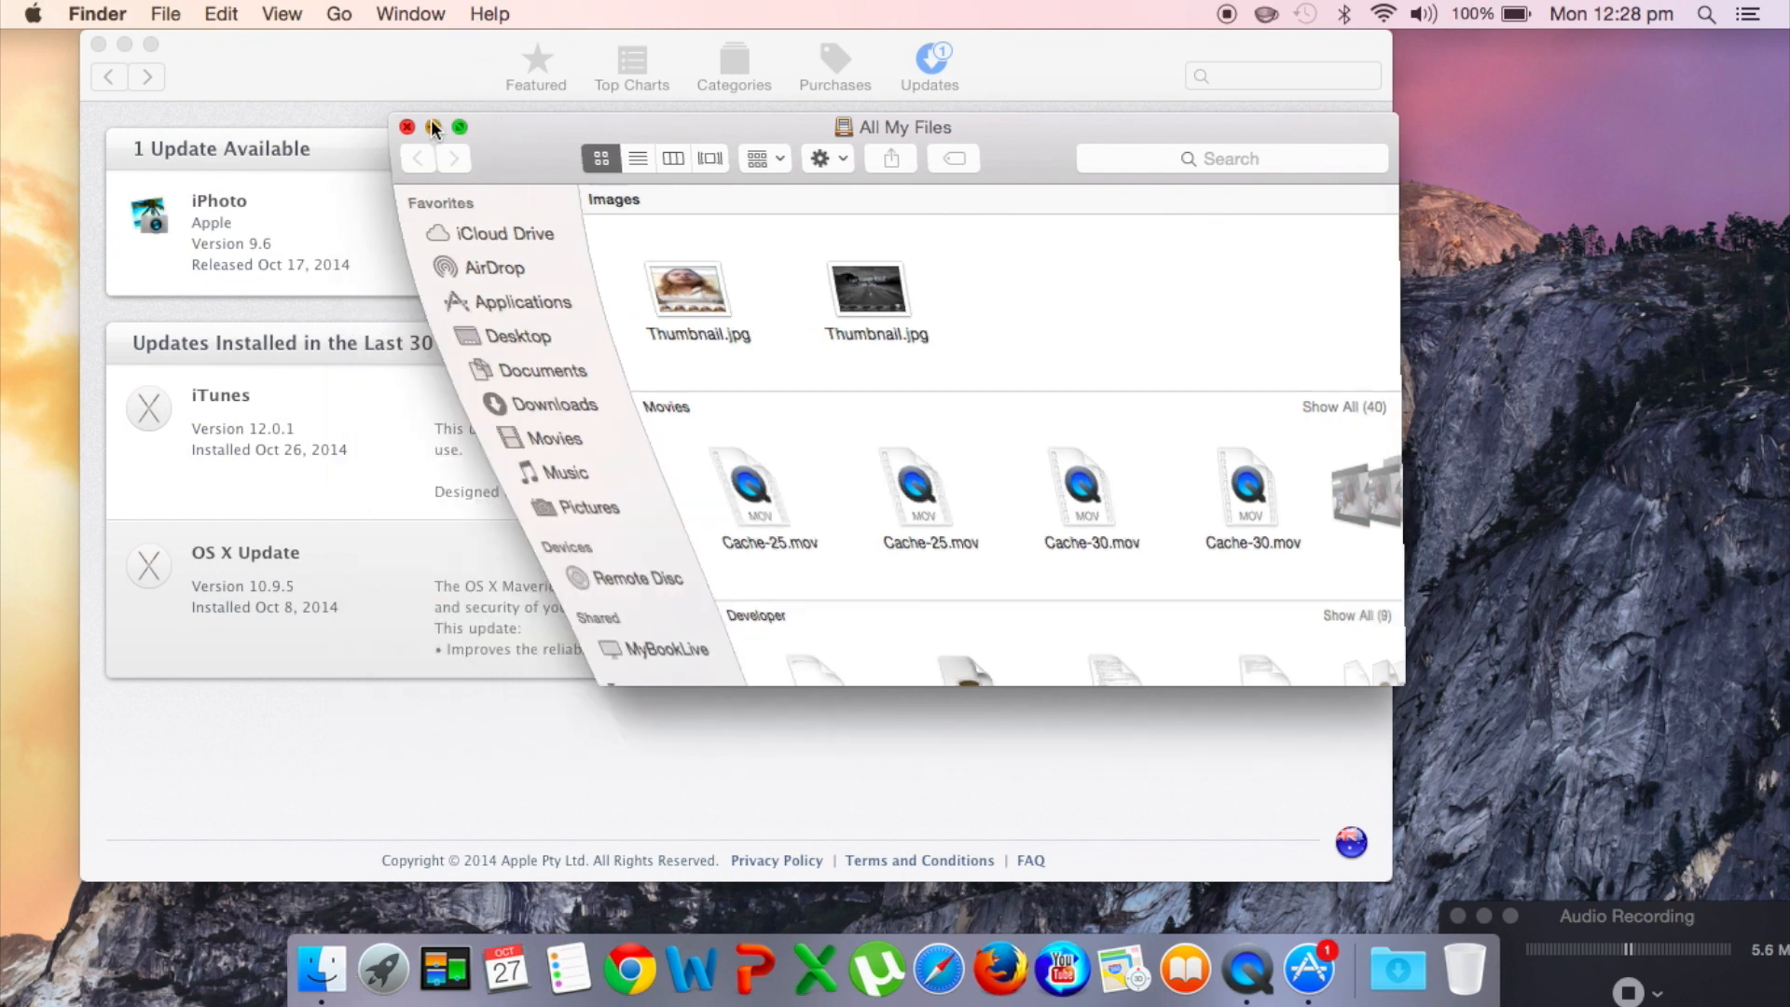
left_click(1252, 236)
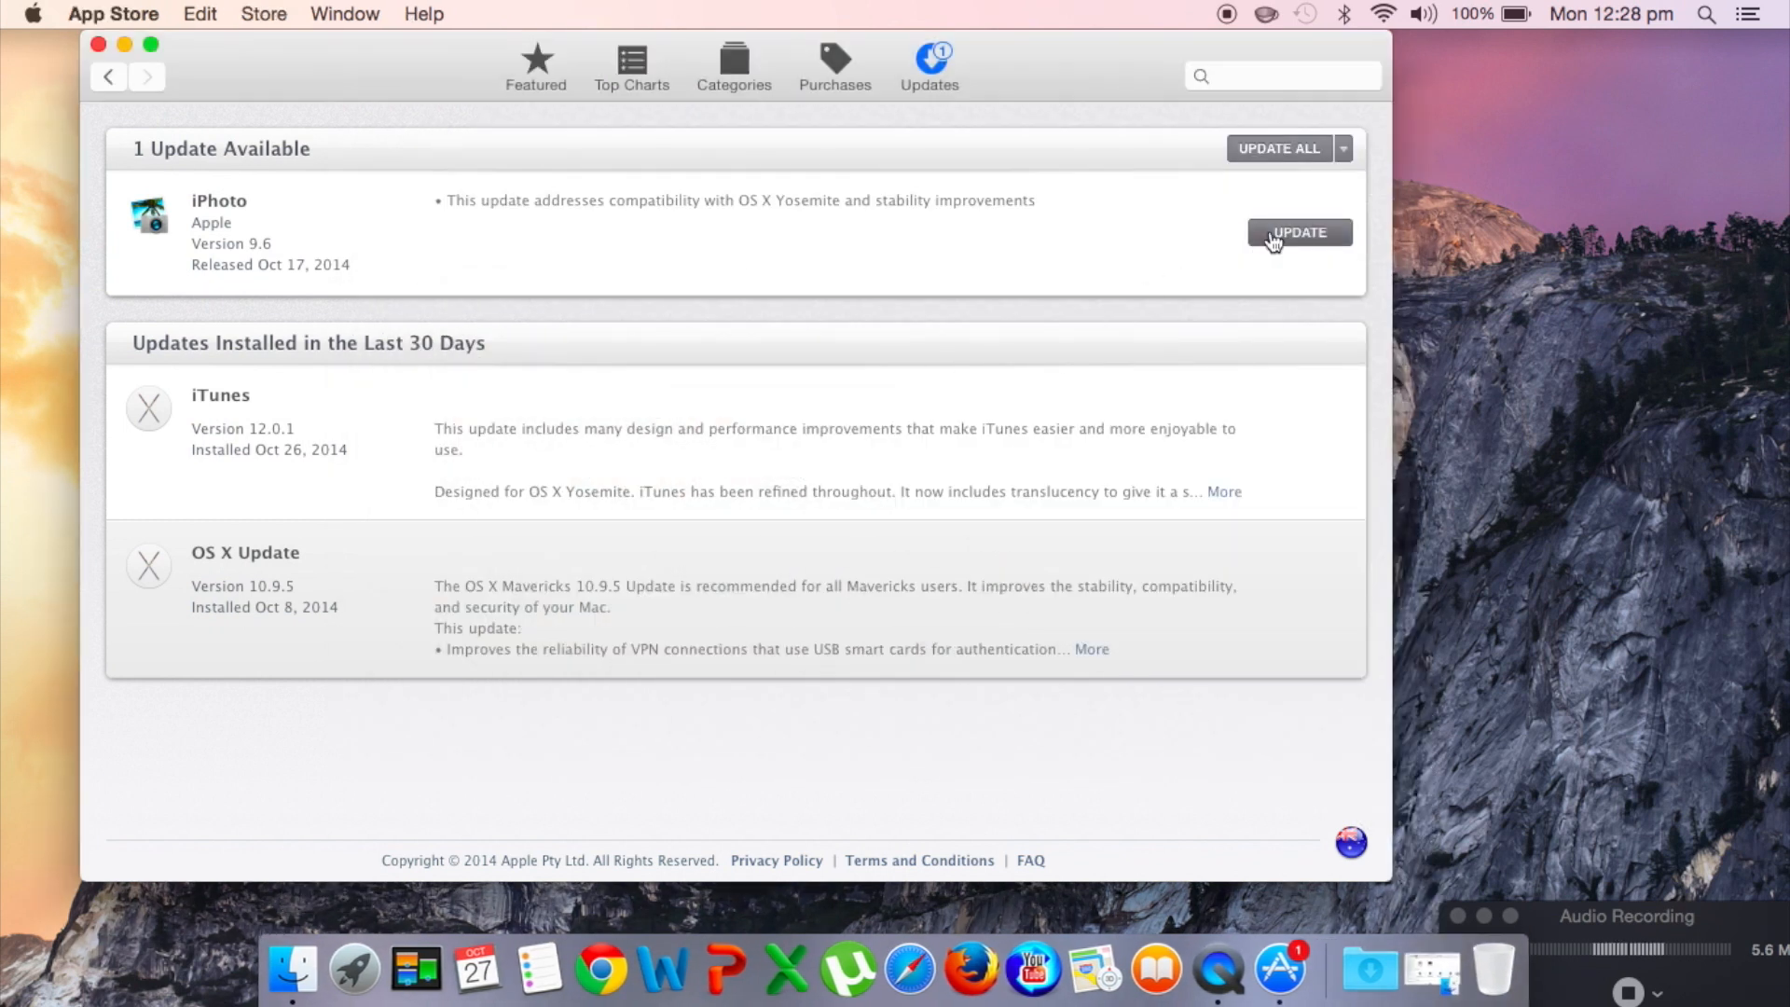
left_click(123, 44)
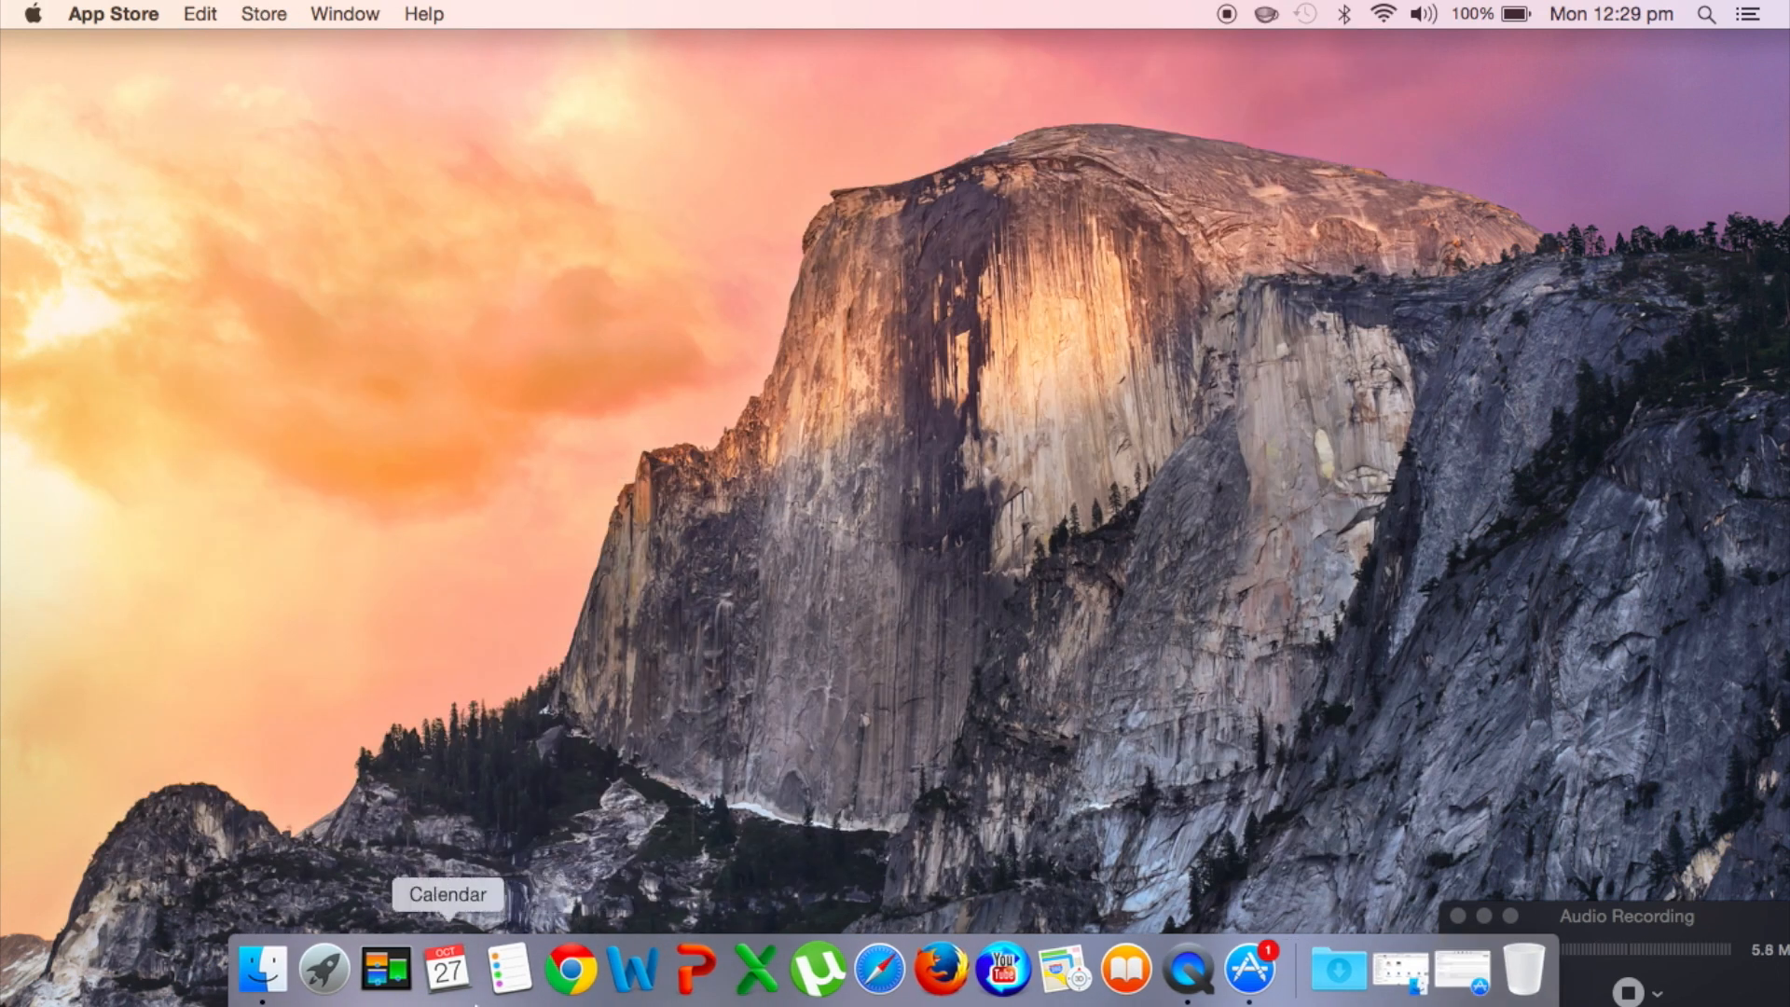
left_click(259, 965)
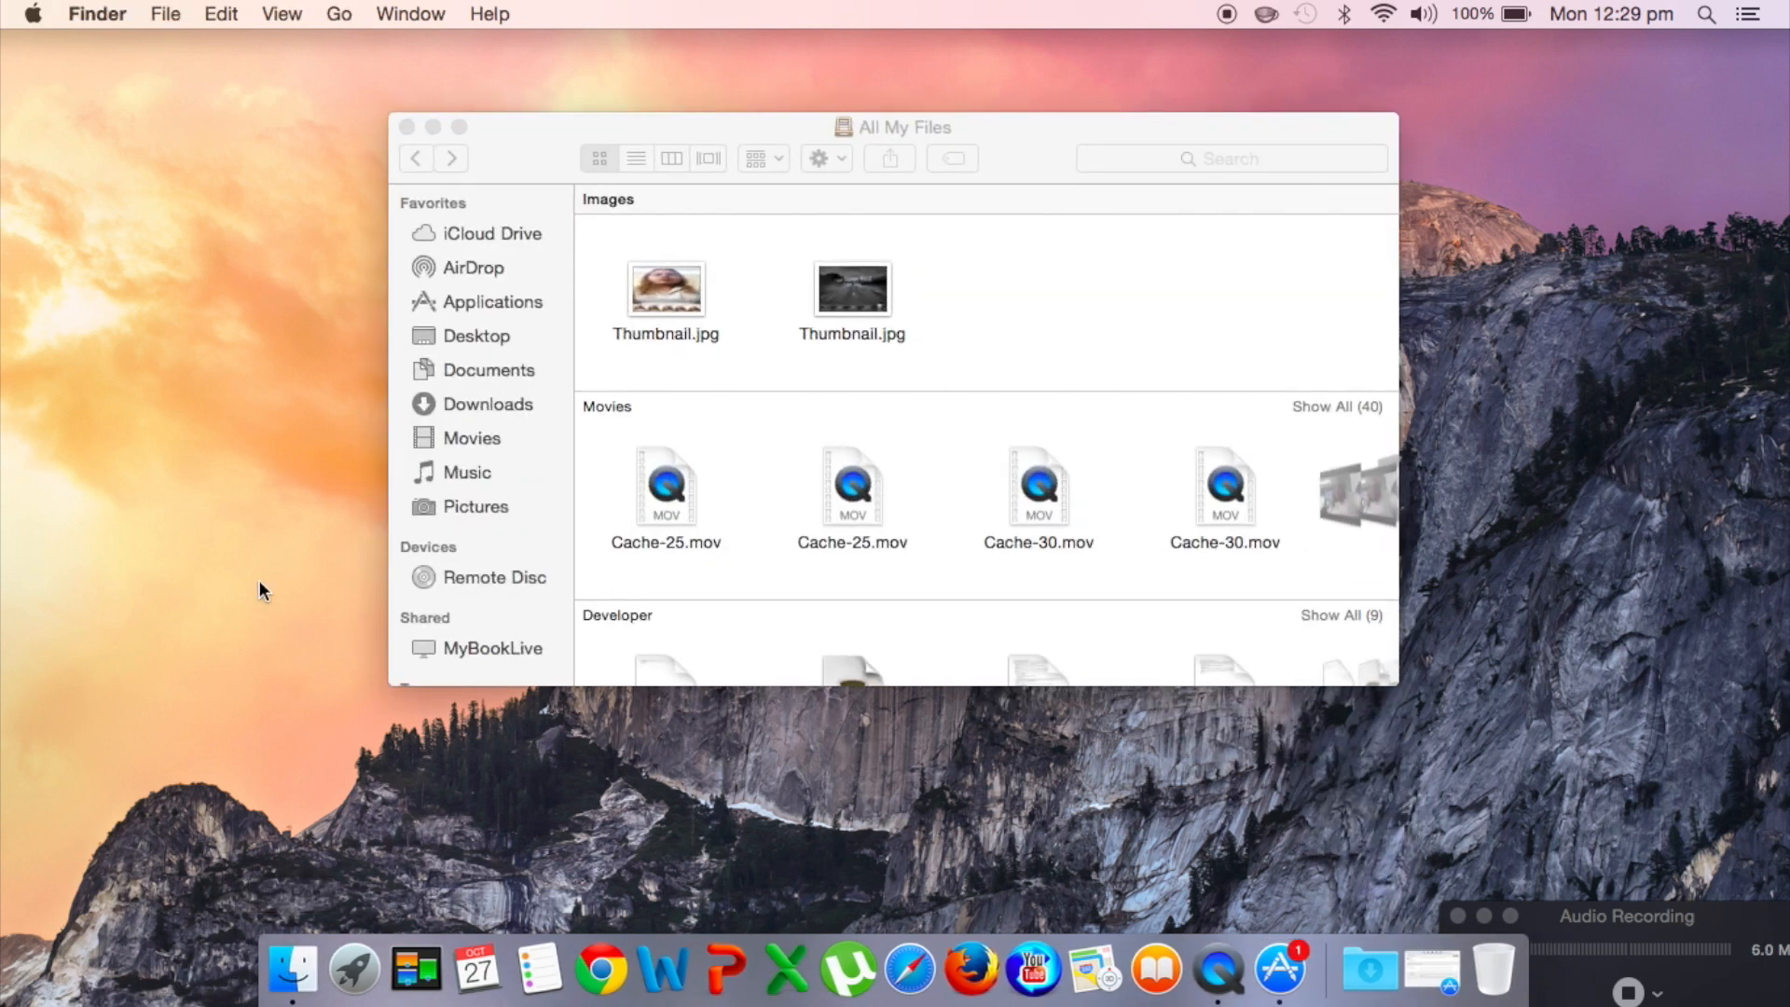
Allow the Weather widget's location in Notification Center, view Notifications, and close the panel.
left_click(1747, 14)
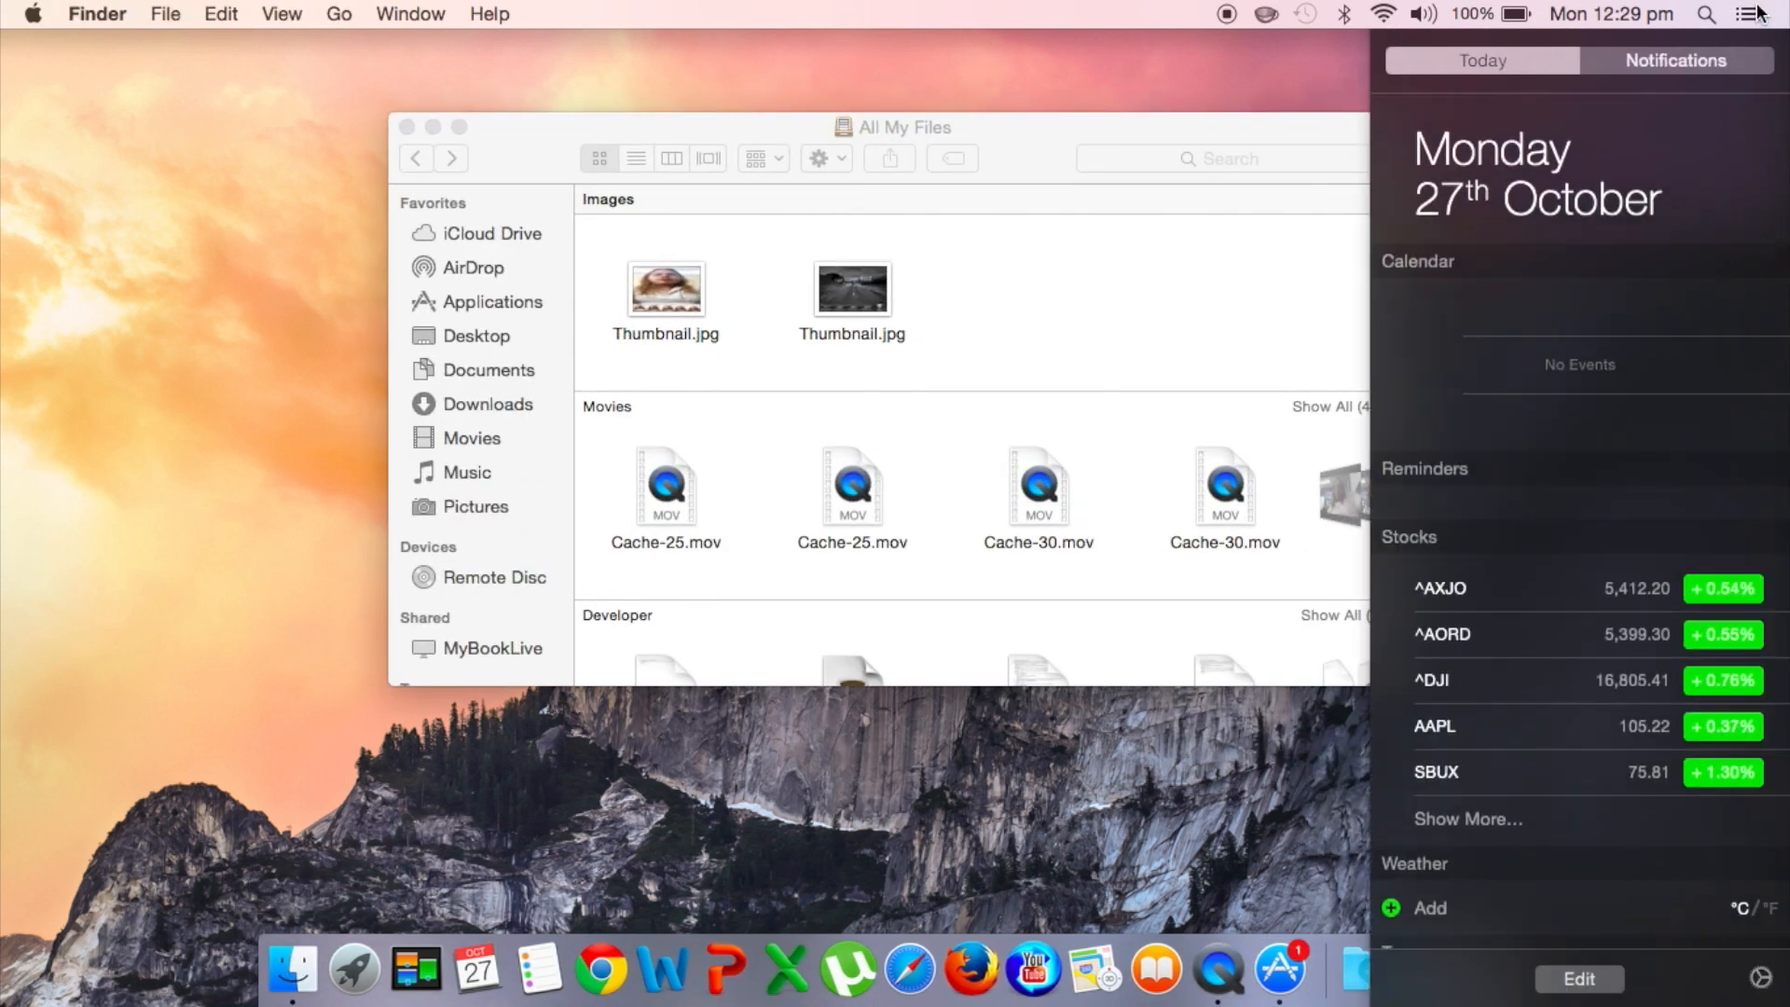
scroll(1787, 518, "down", 5)
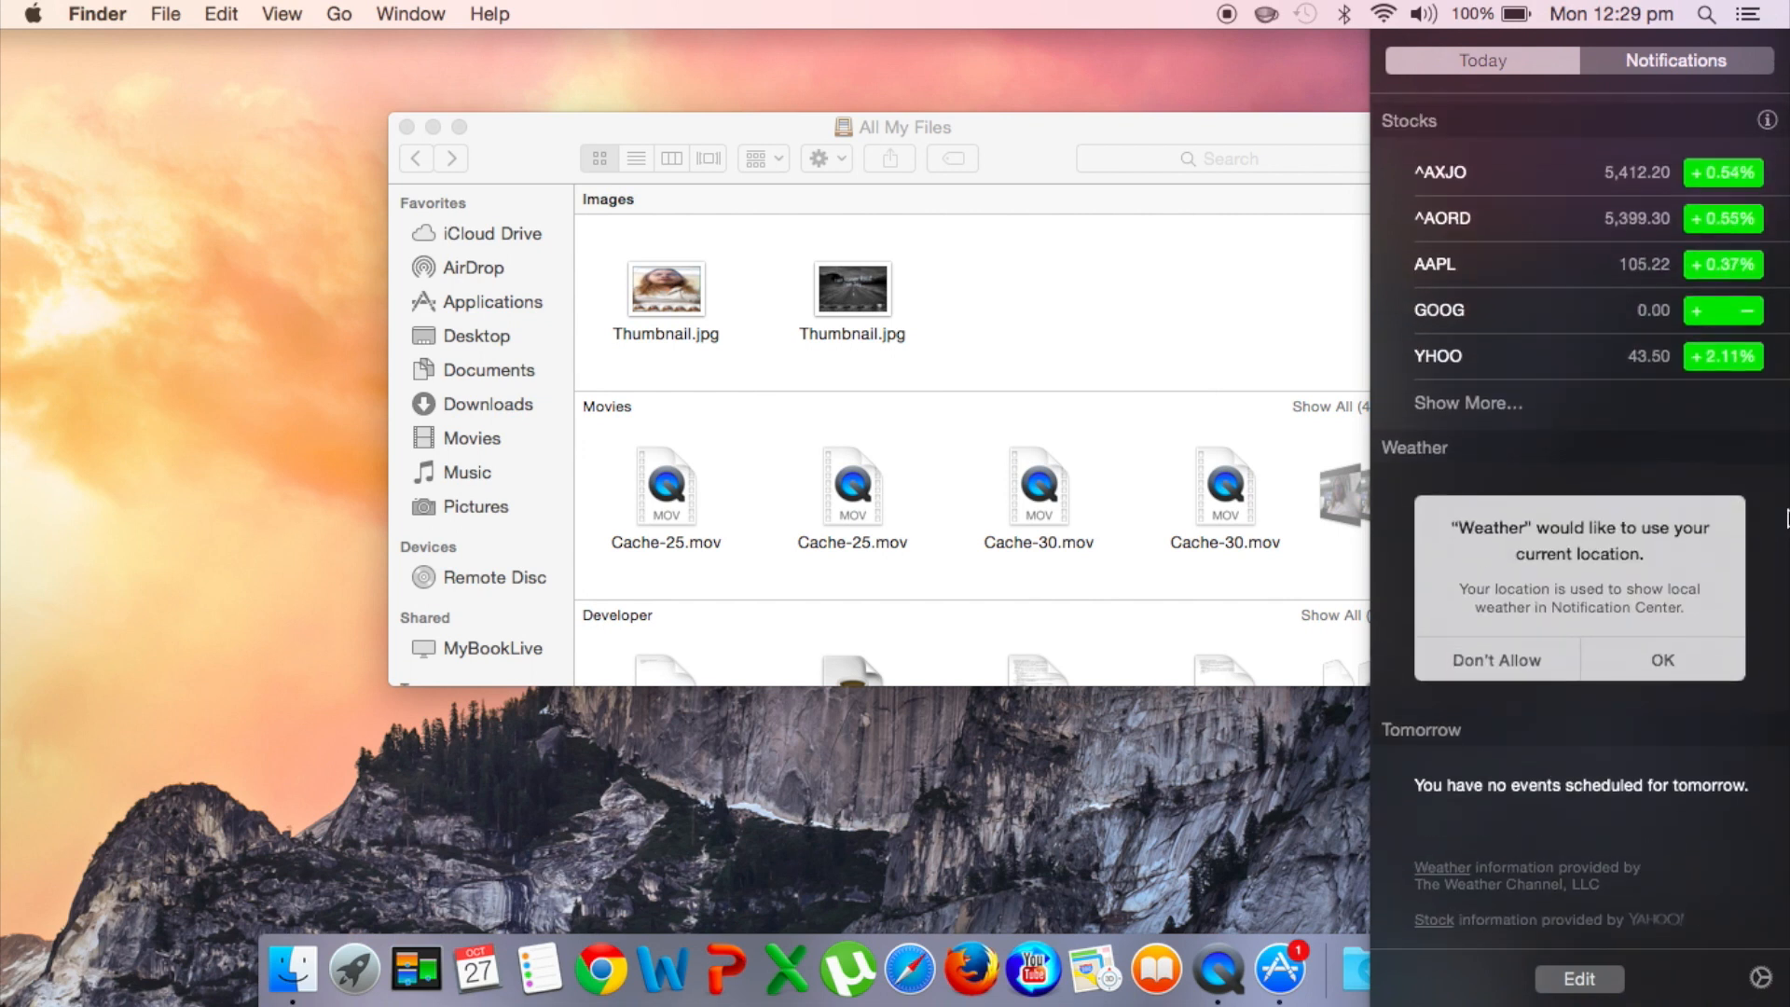
left_click(1679, 664)
scroll(1677, 558, "down", 2)
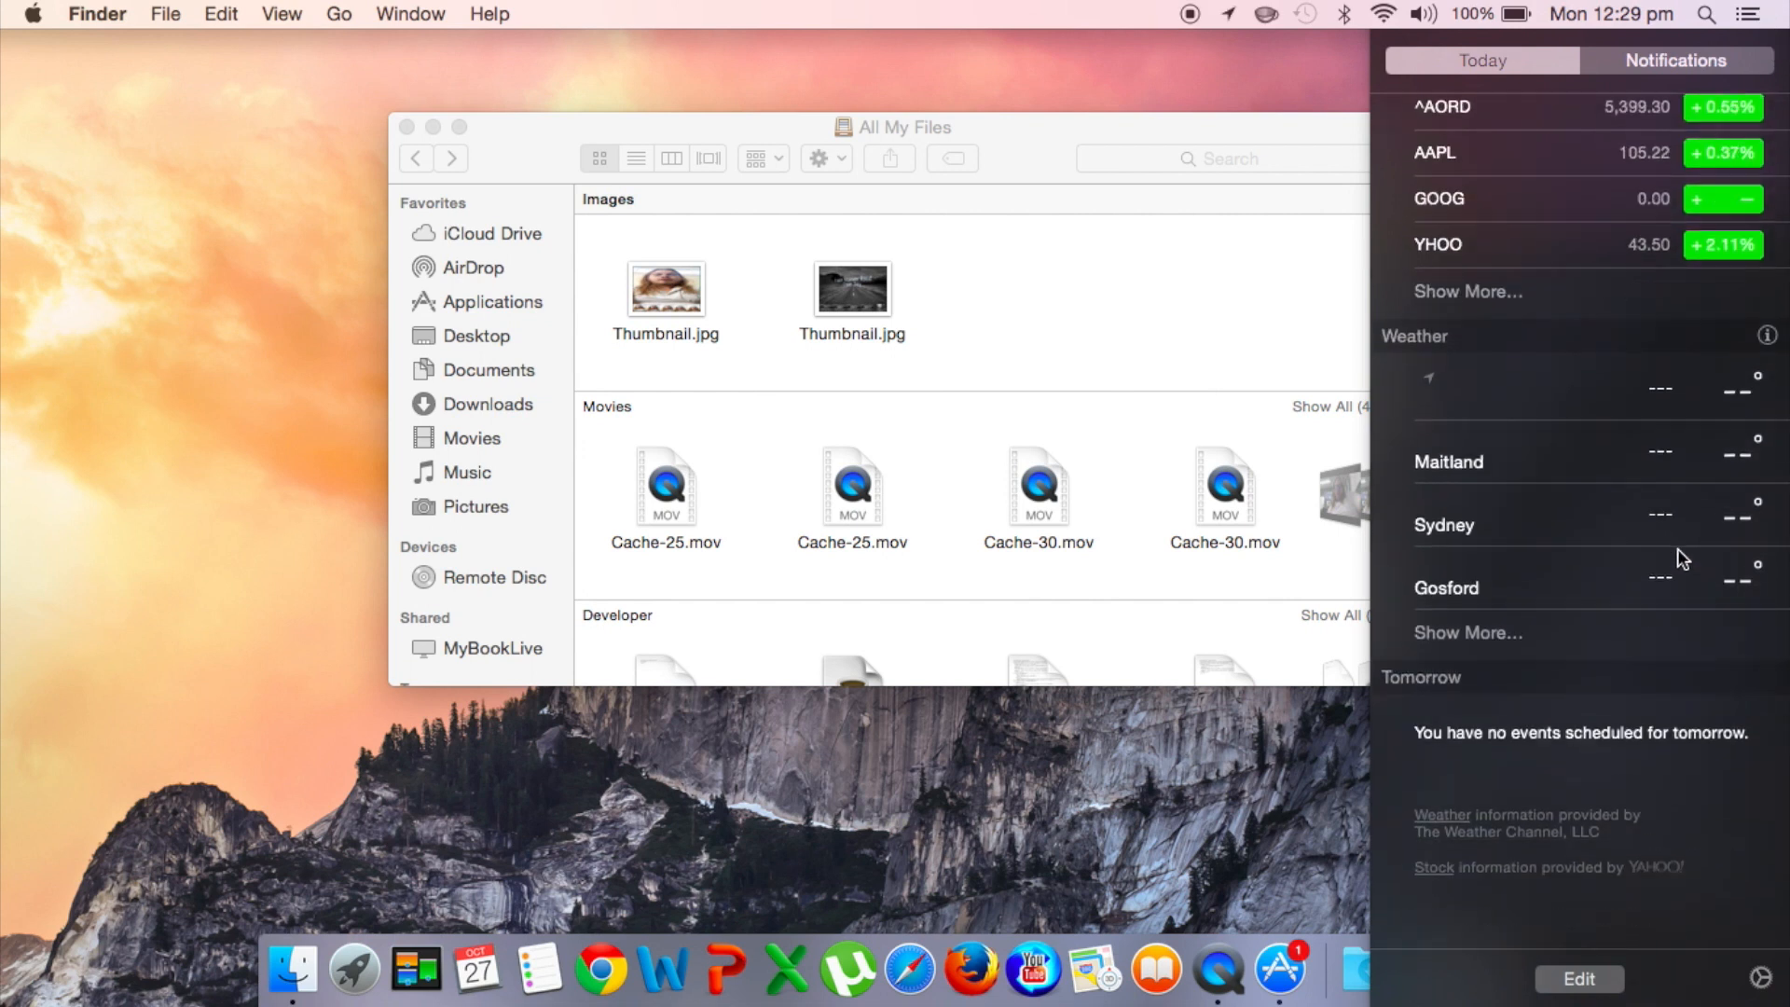
scroll(1675, 548, "up", 10)
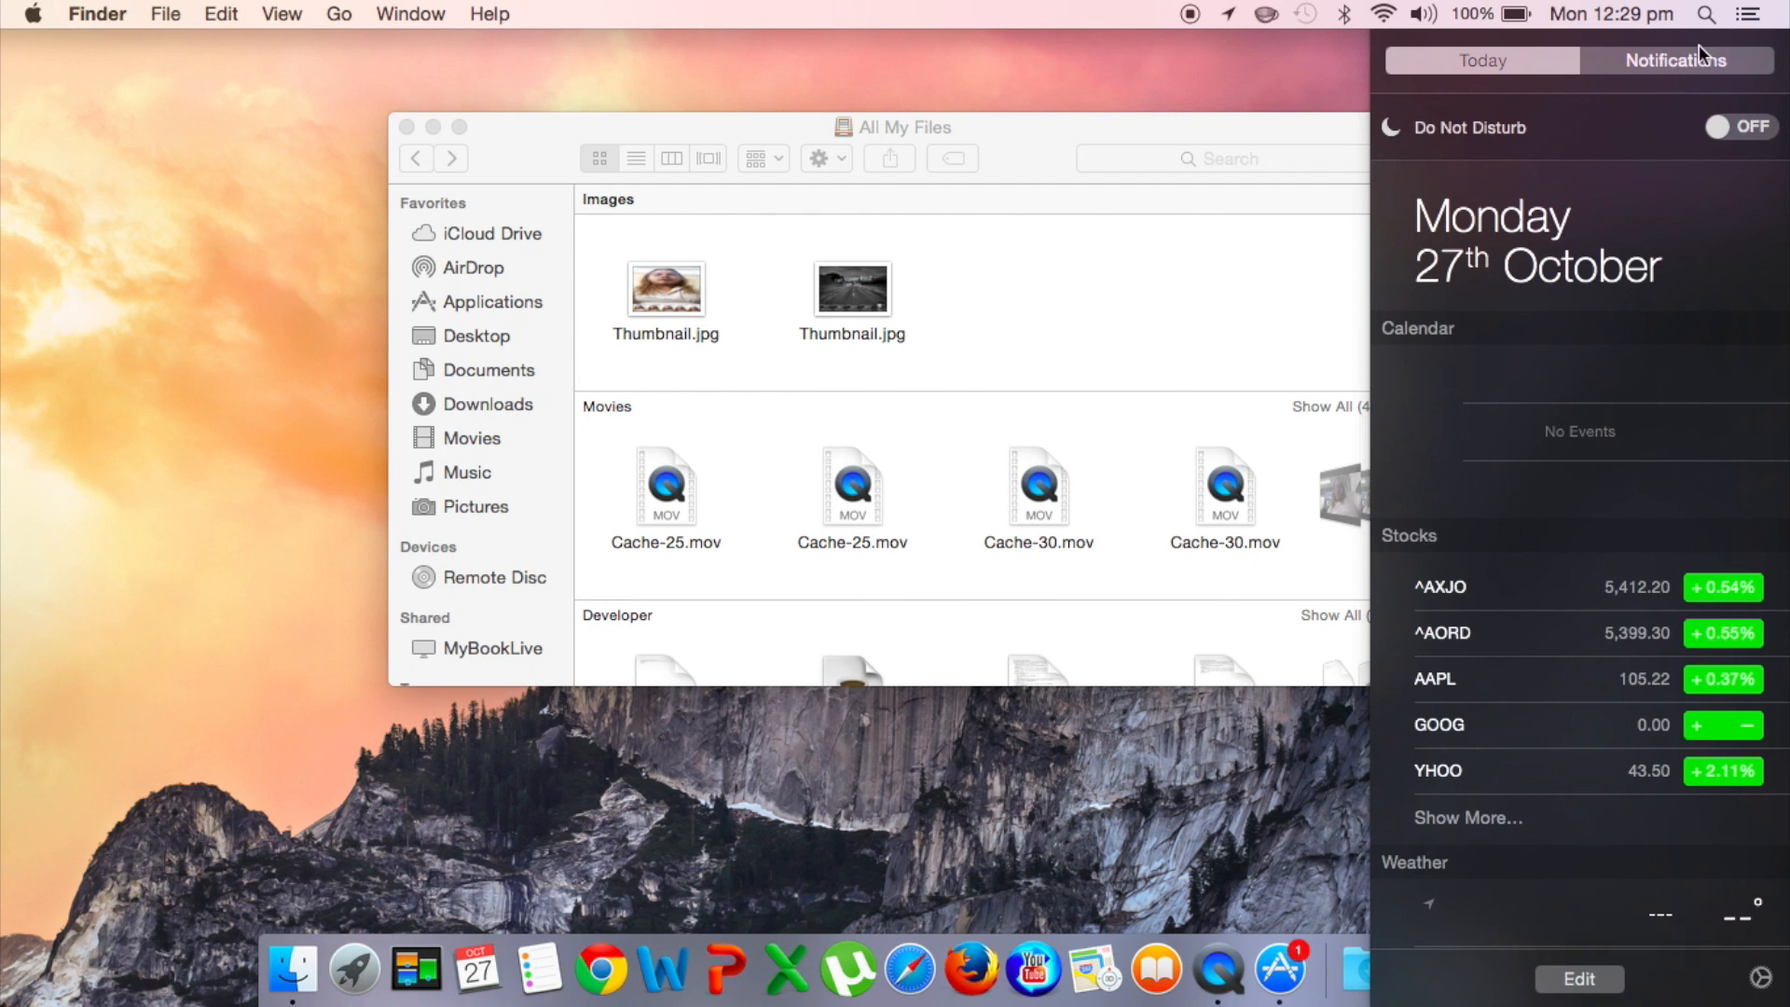
left_click(1678, 65)
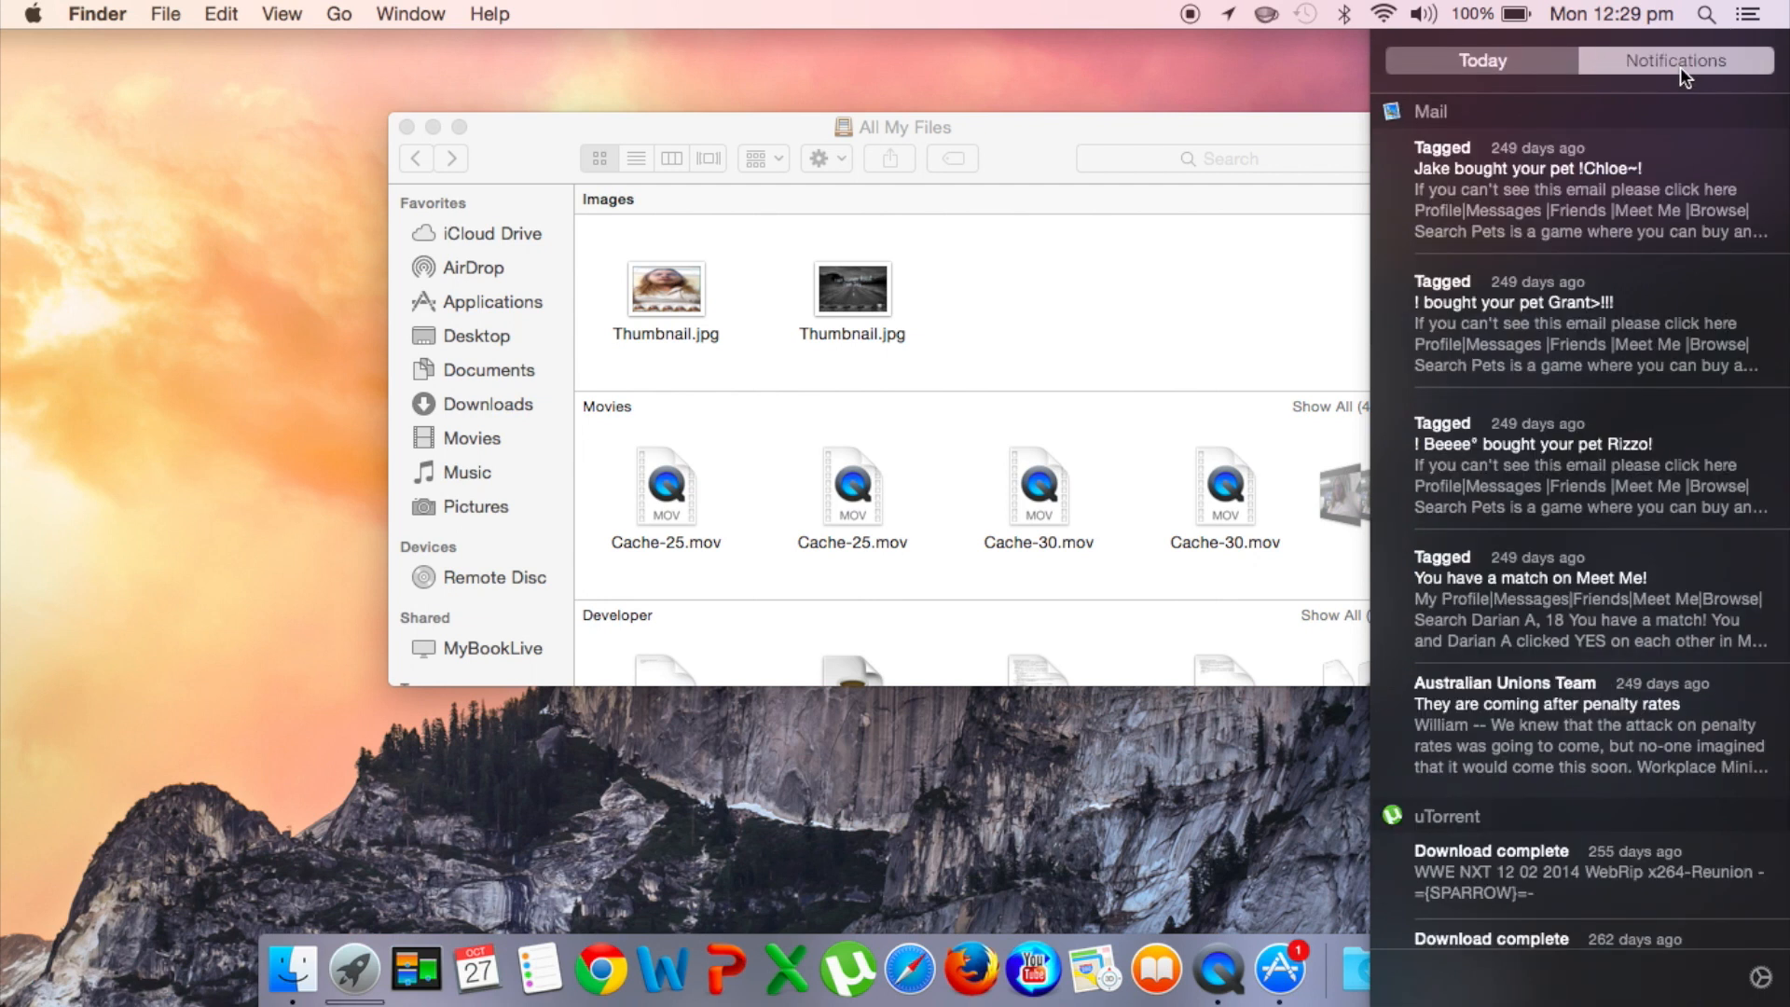
left_click(4, 511)
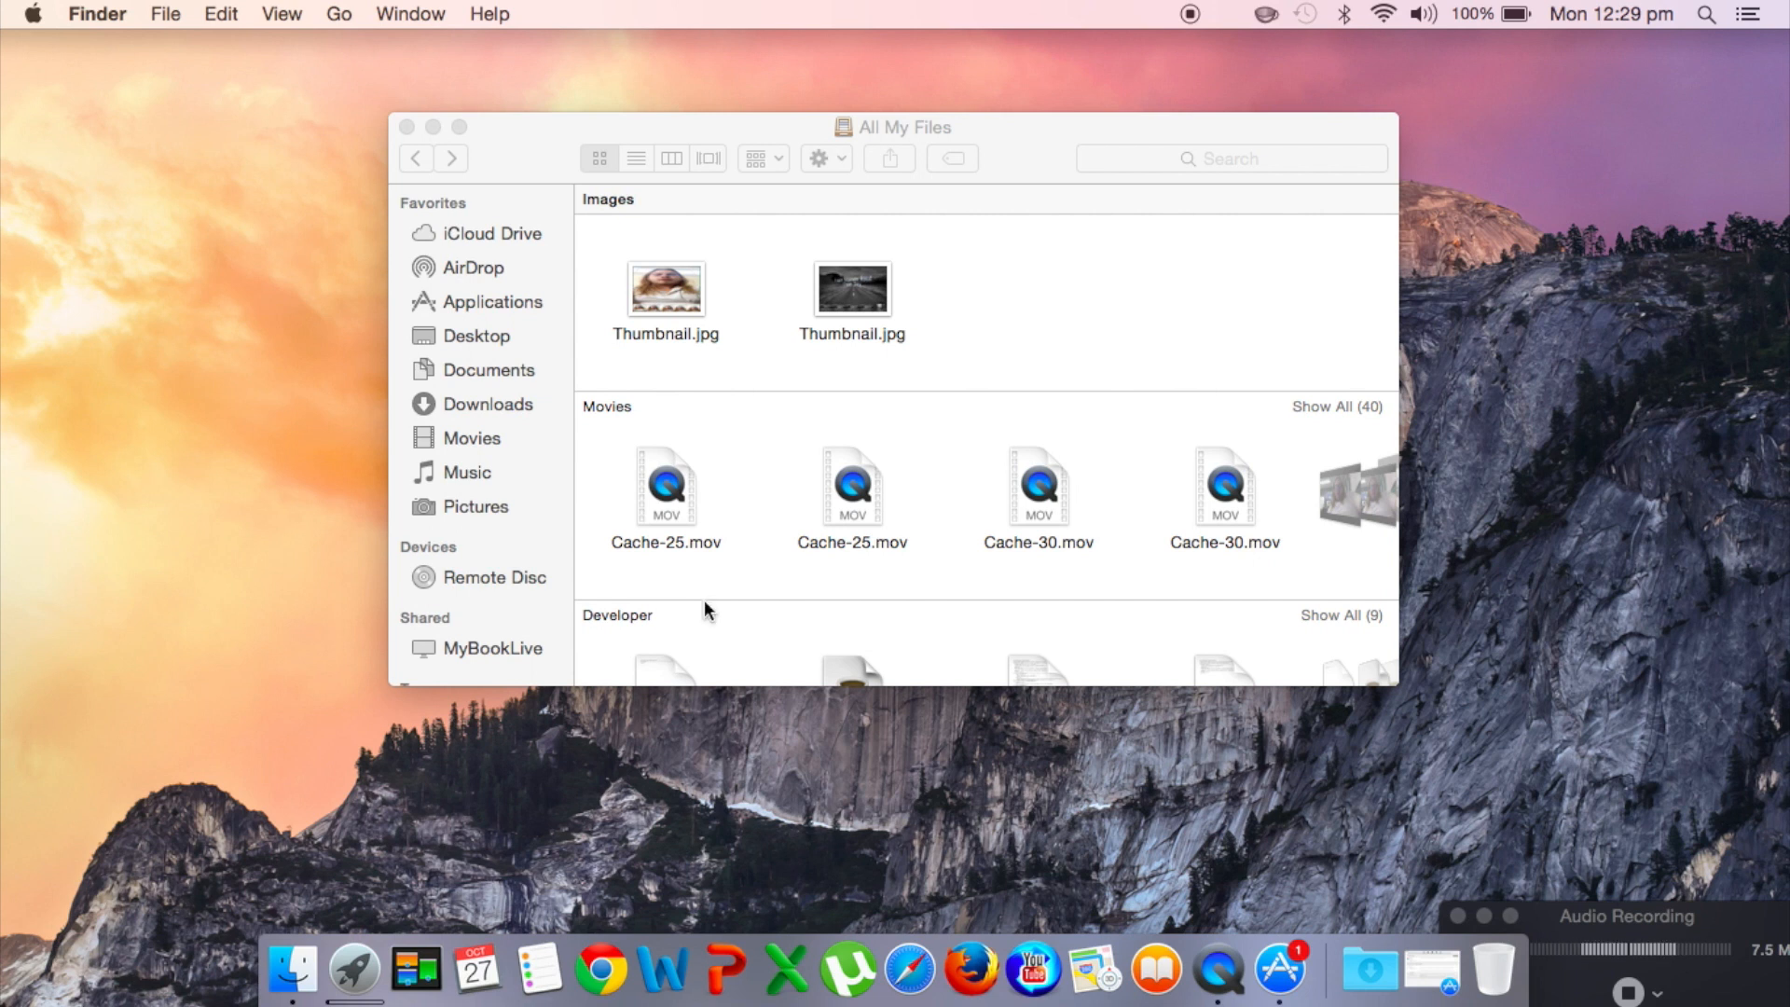
Move the Audio Recording window up and to the left.
left_click_drag(1747, 922, 1668, 726)
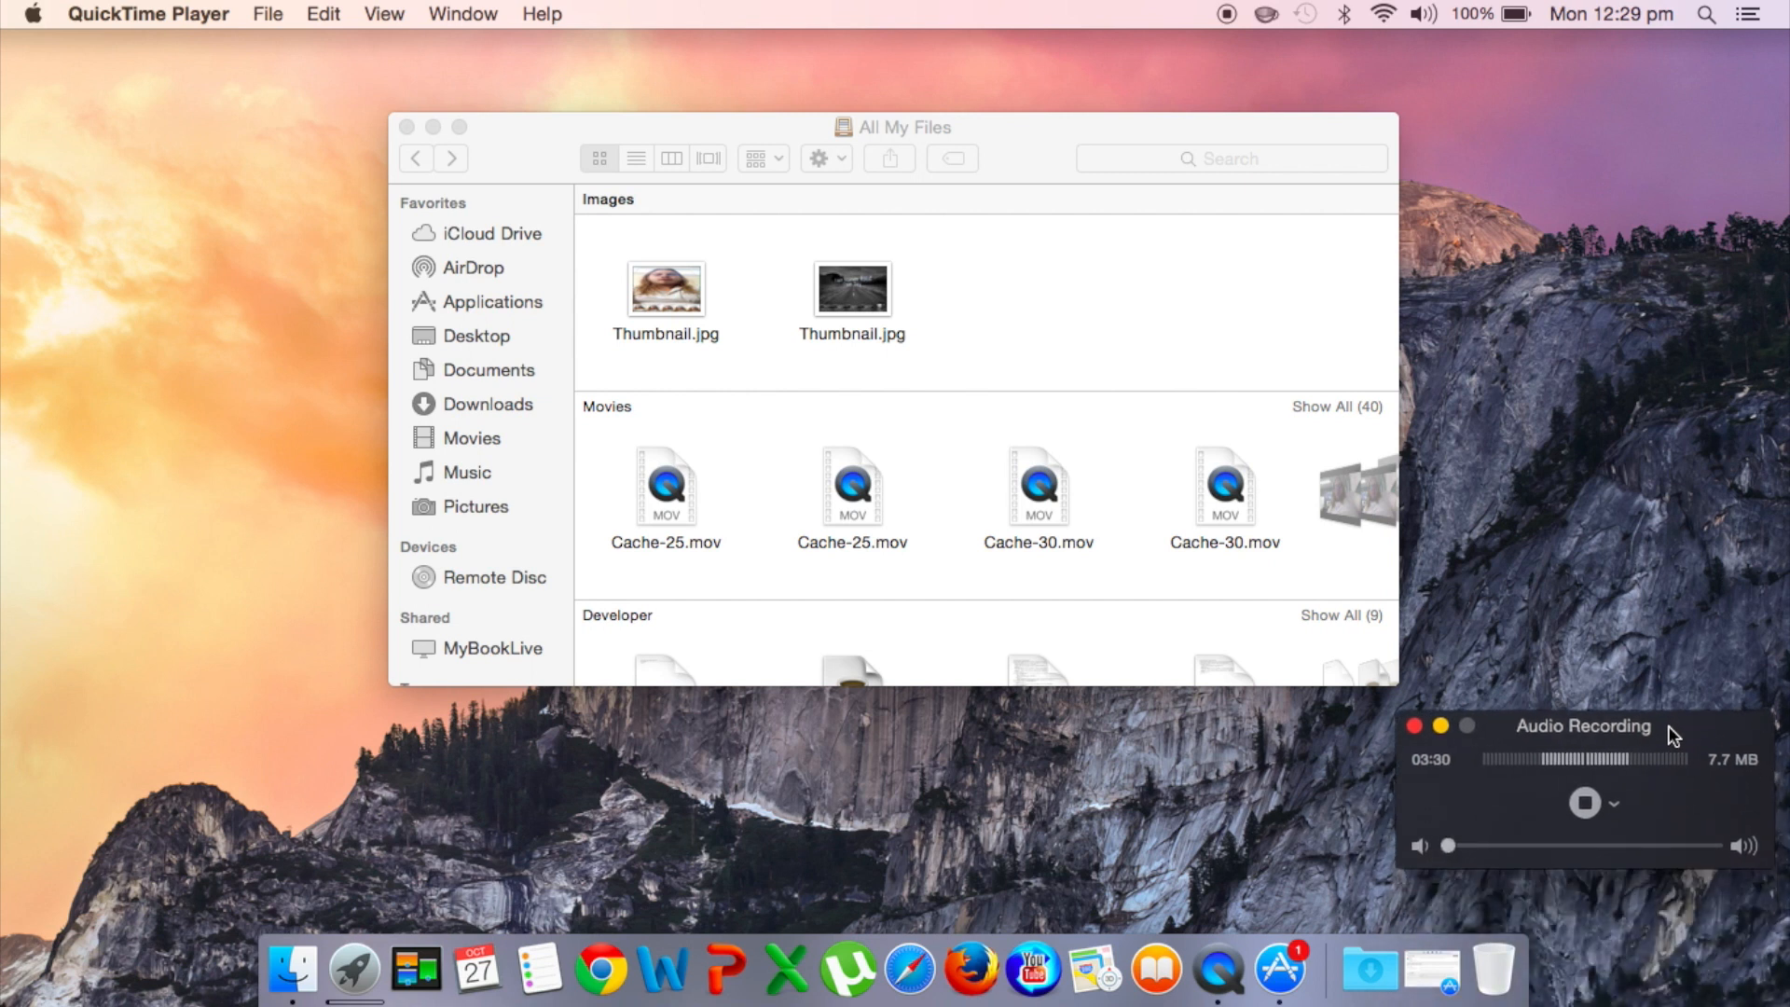